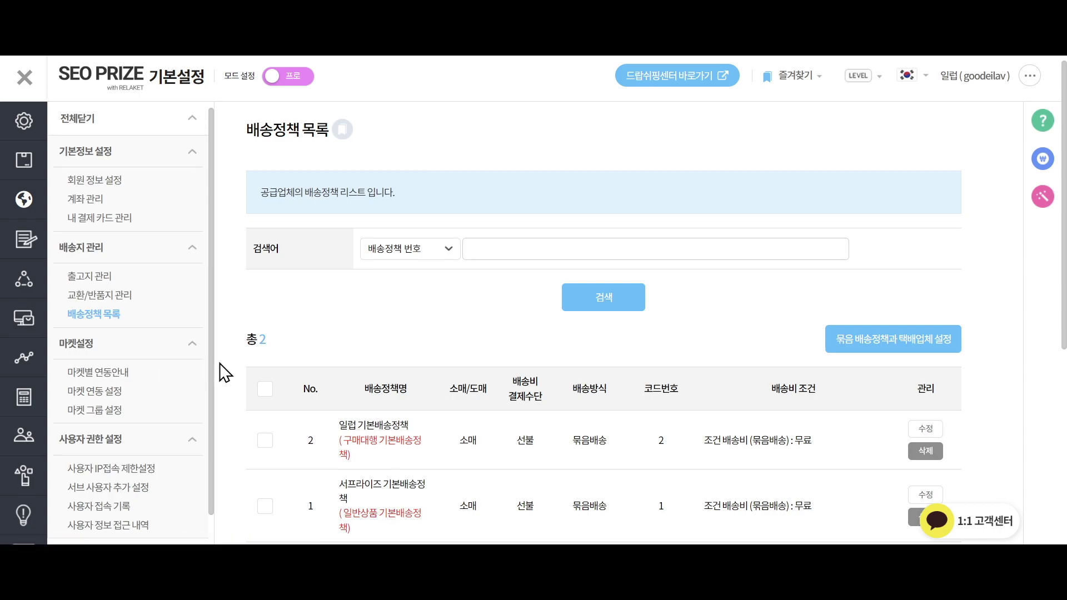
Step: Open the 일럽 기본배송정책 shipping policy for editing and find its 출고지별 배송비 설정 item
scroll(332, 297, "down", 2)
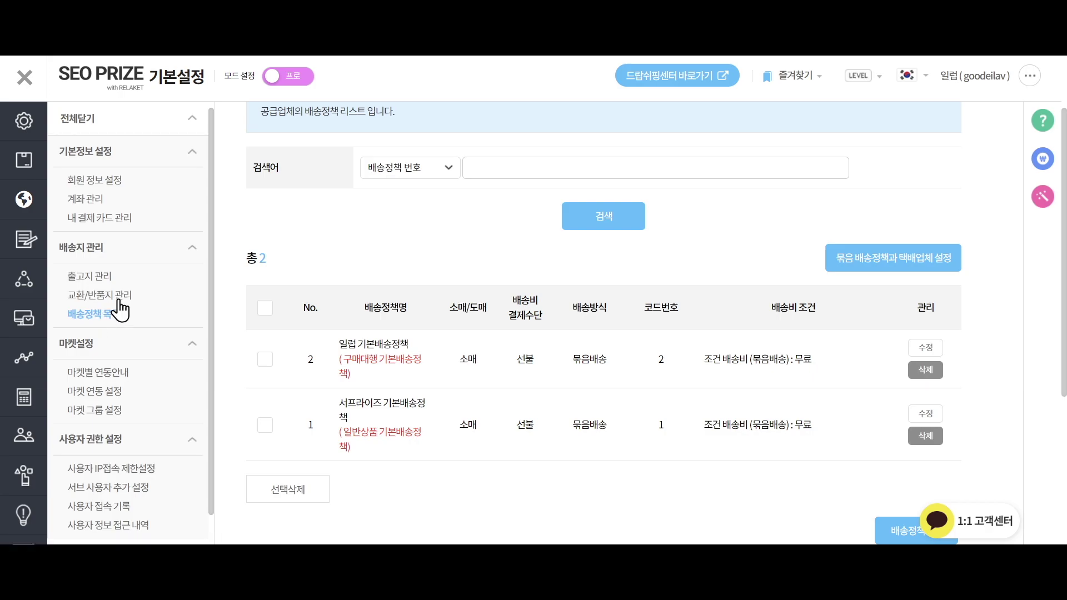
left_click_drag(391, 281, 507, 442)
left_click(433, 266)
scroll(433, 273, "down", 2)
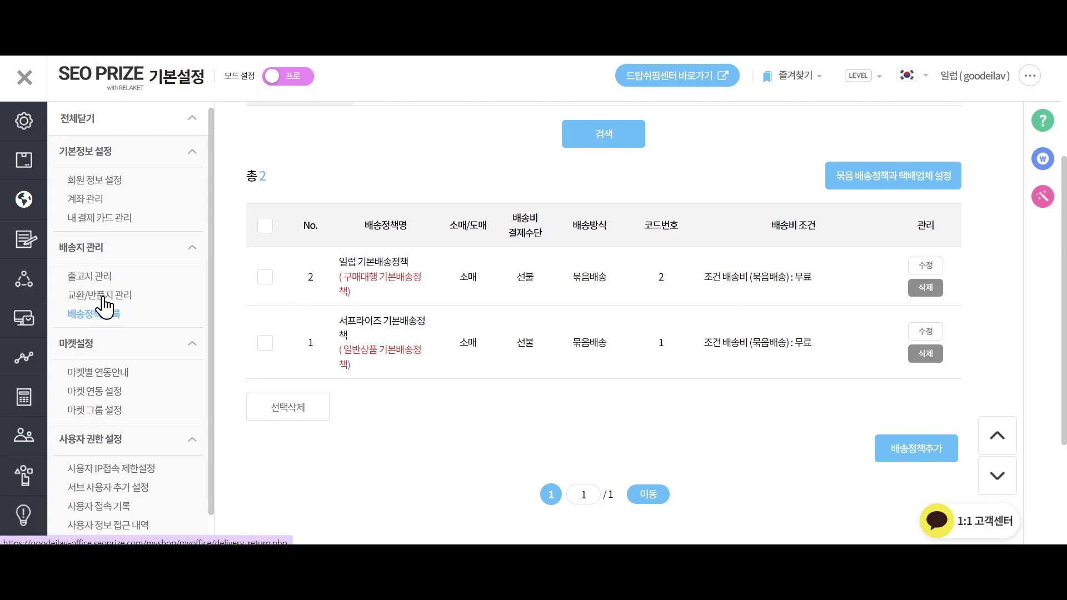
left_click(924, 266)
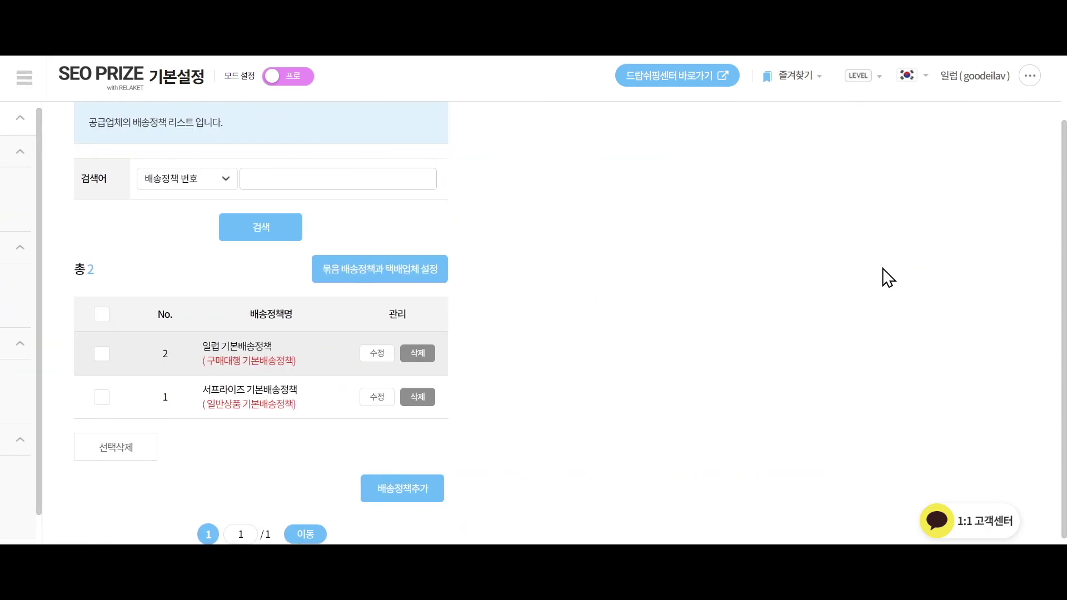
left_click_drag(775, 290, 696, 293)
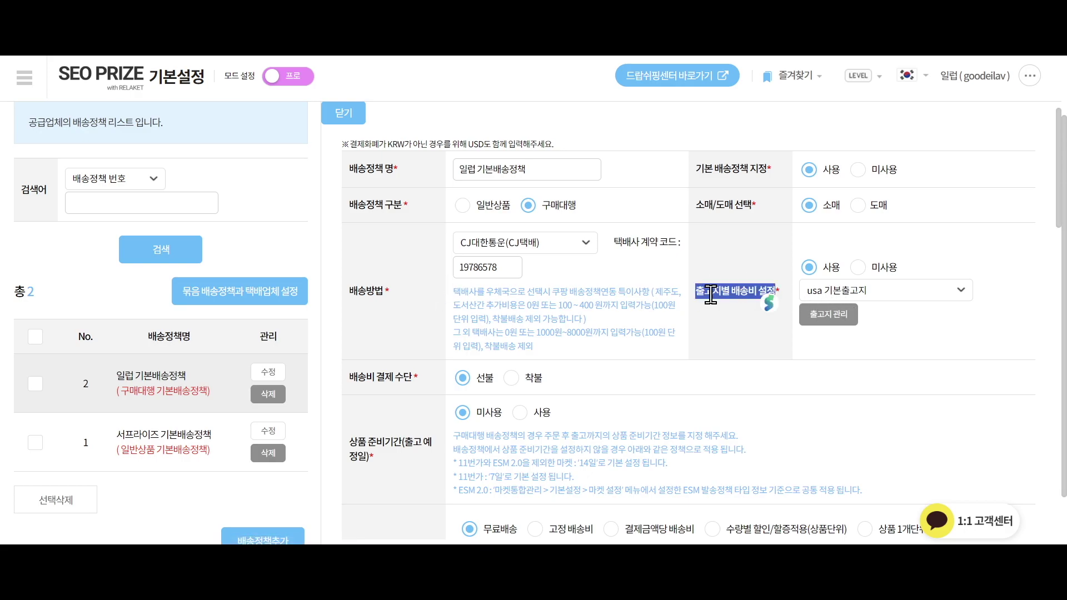
Step: Try 출고지별 배송비 설정 as 미사용 and as 사용, ending on 사용
left_click(858, 267)
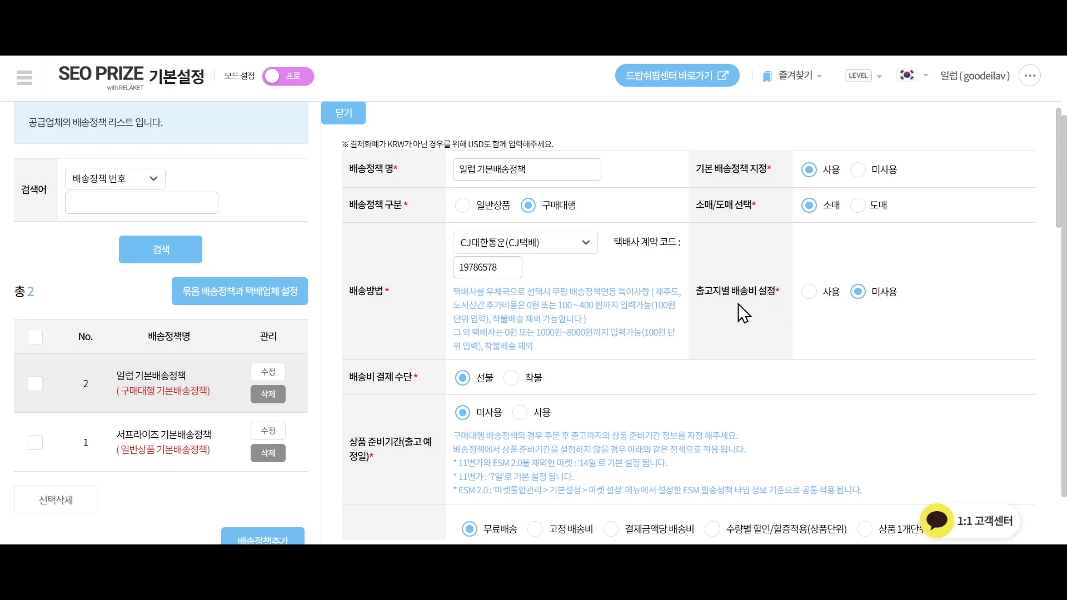
left_click_drag(688, 309, 759, 294)
left_click(760, 316)
left_click(810, 293)
left_click(858, 267)
left_click(809, 293)
Step: Choose usa 기본출고지 as the origin for 출고지별 배송비 설정, keep it on 사용, and close the policy without saving
left_click(841, 289)
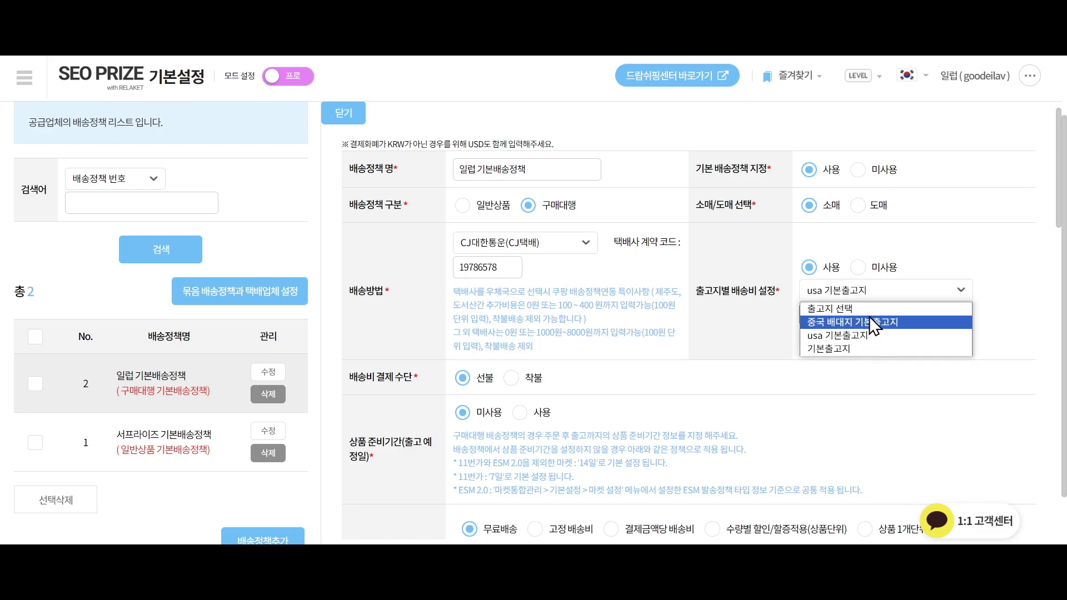
left_click(868, 338)
left_click(856, 272)
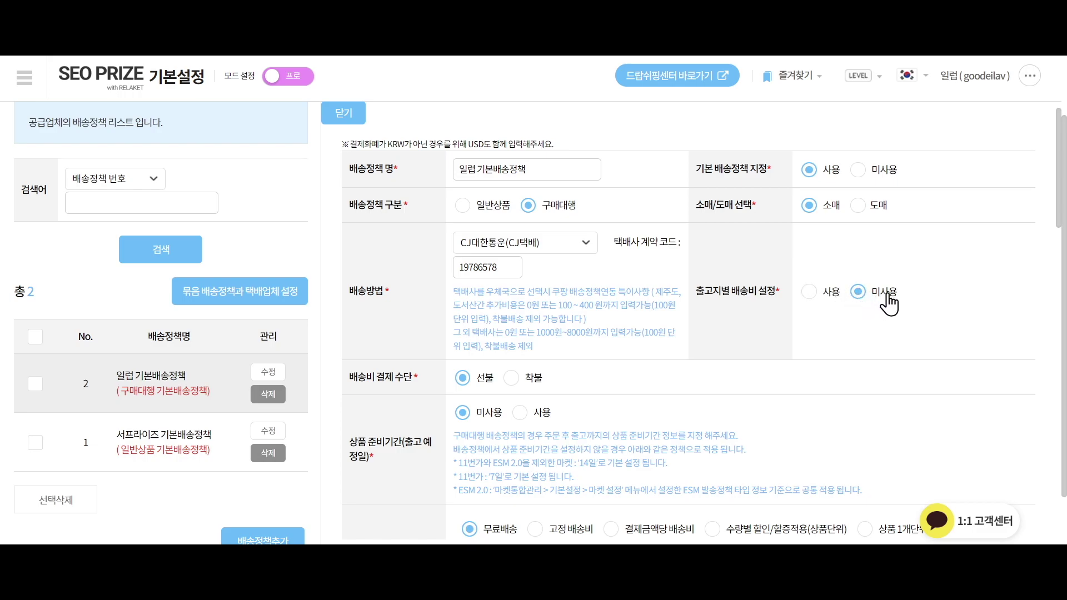
left_click(827, 293)
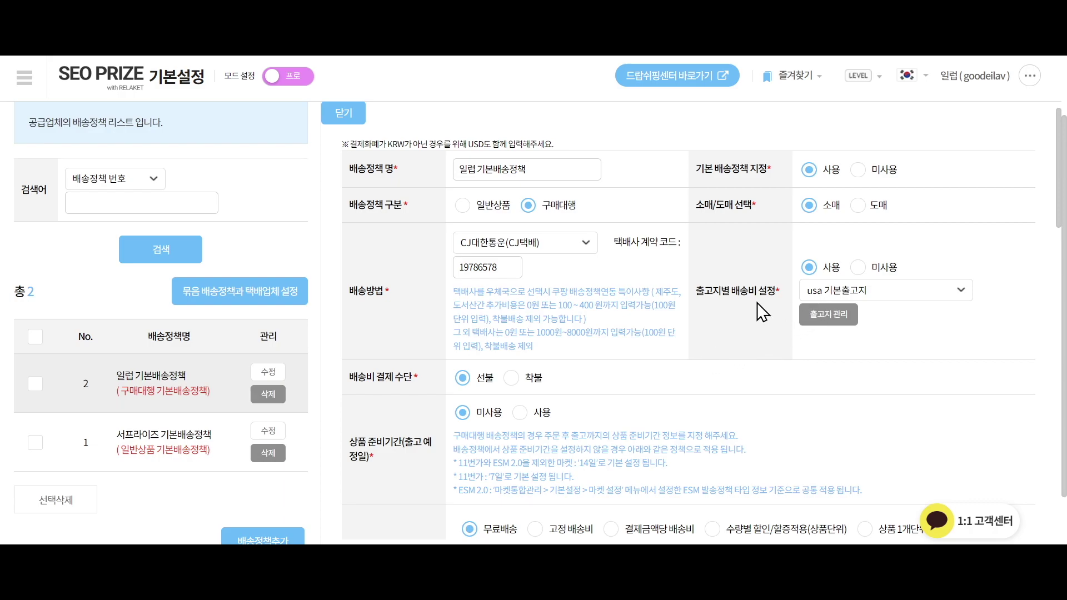
left_click_drag(691, 290, 775, 303)
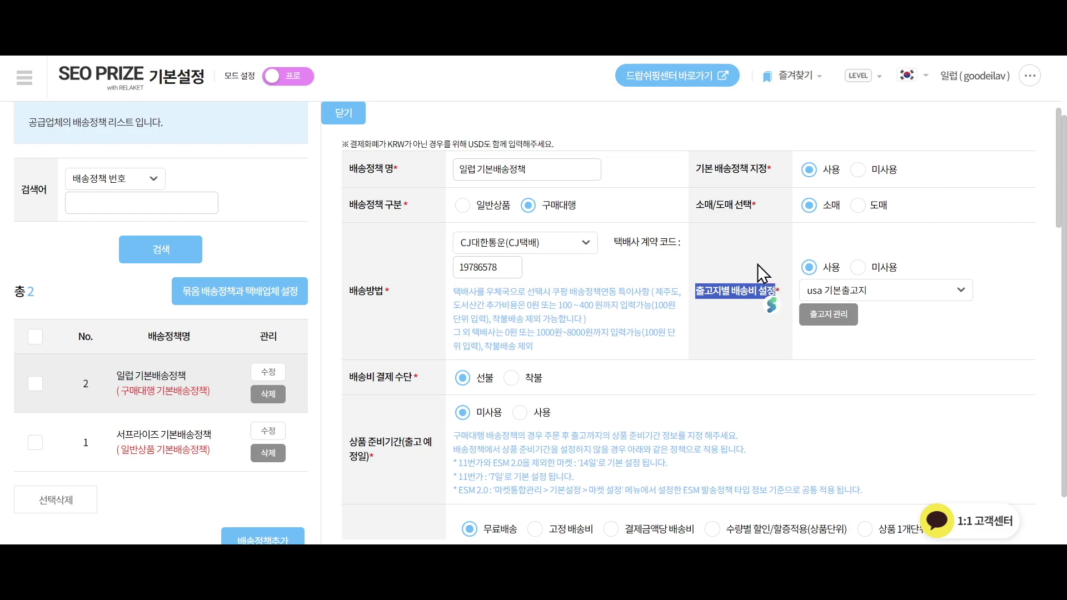
left_click(757, 284)
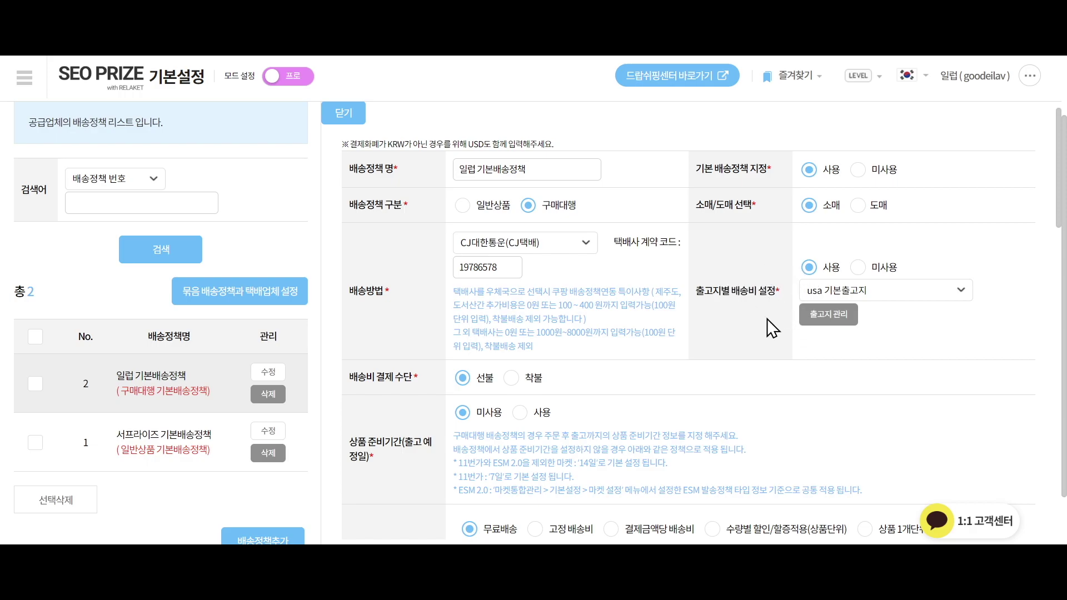
left_click(359, 116)
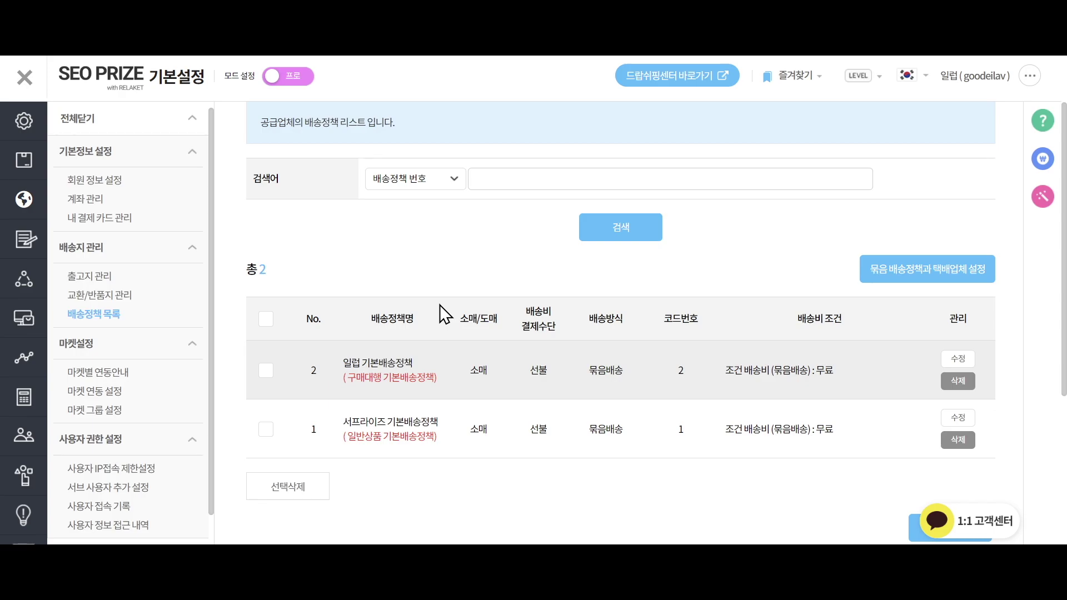
Step: Go to the 마켓 상품 연동 page and filter the products by the 미연동 status
mouse_move(210, 387)
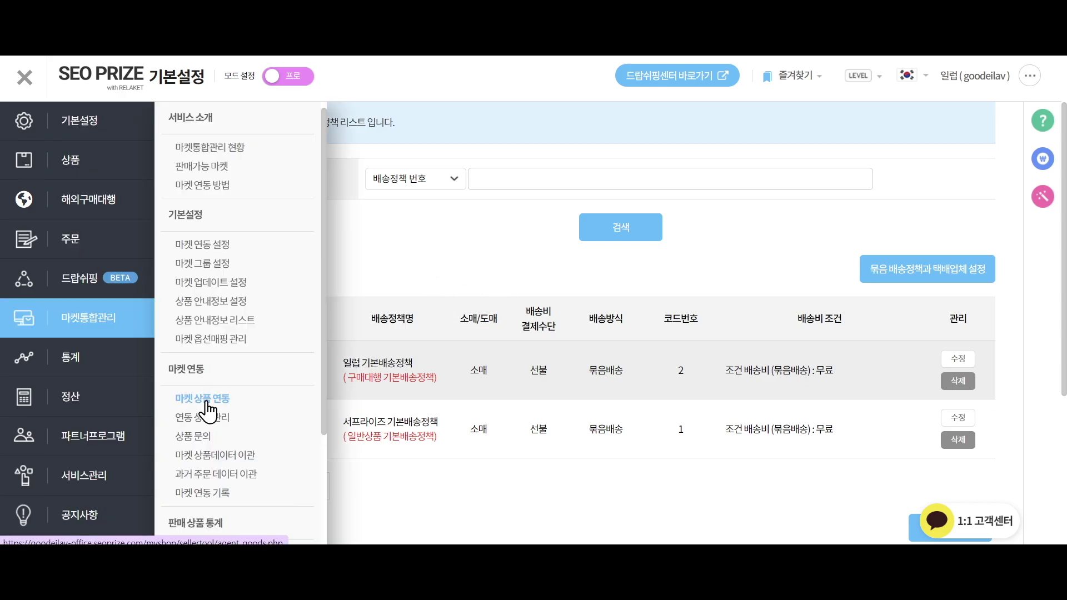
left_click(211, 406)
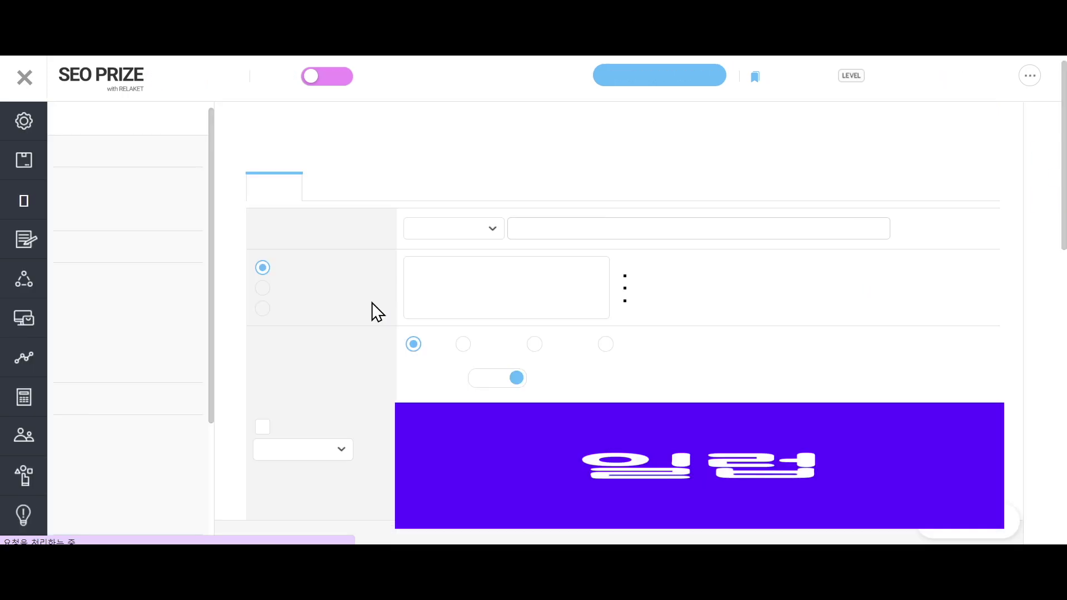
left_click(518, 349)
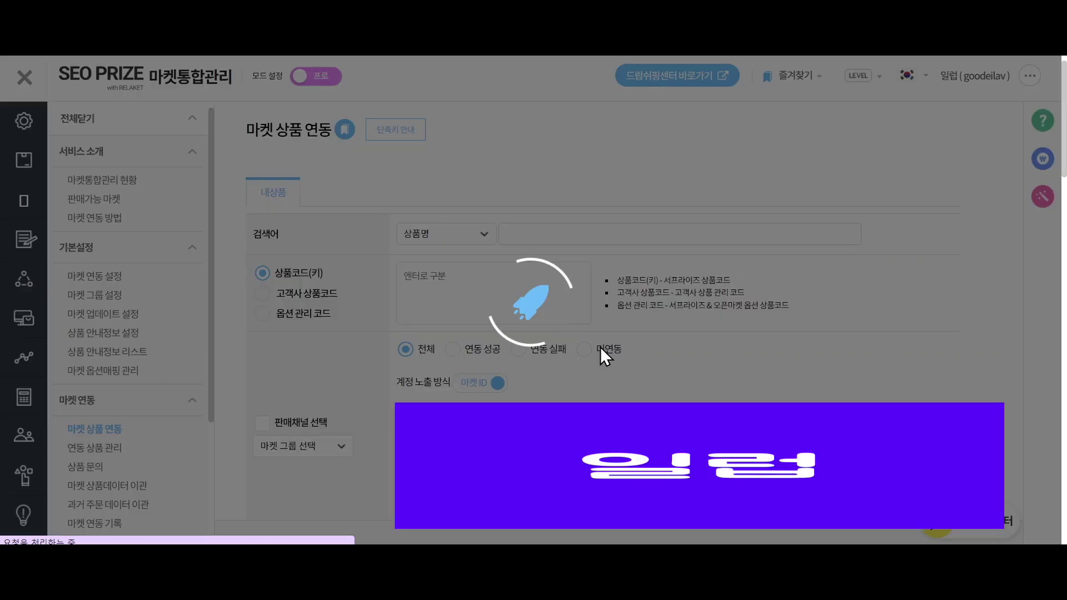
left_click(594, 350)
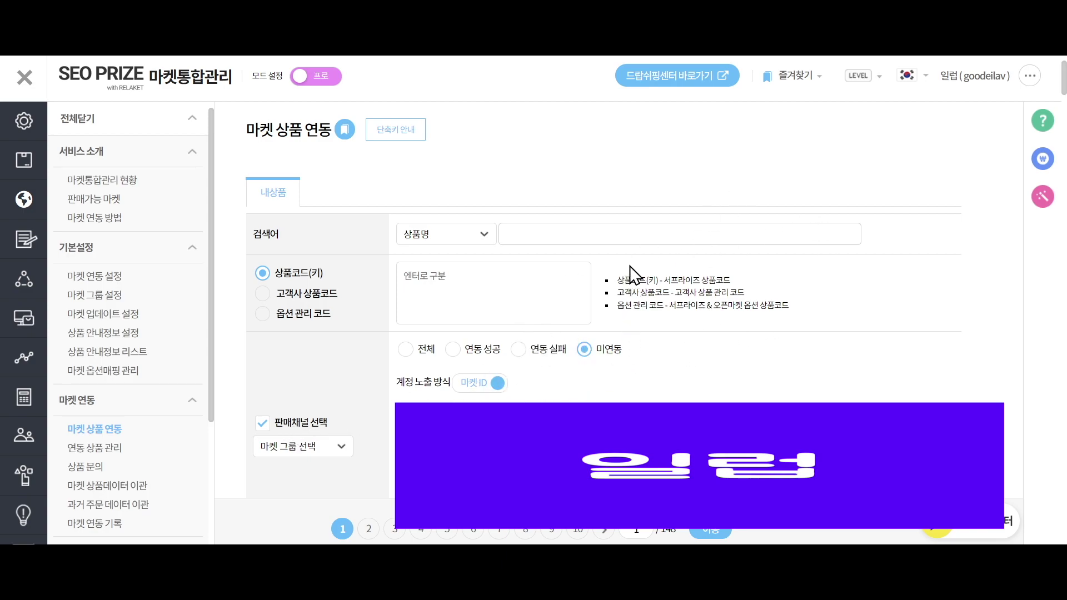
Step: Alternate the product link status filter between 미연동 and 연동 실패, ending on 연동 실패
left_click(585, 350)
left_click(519, 349)
left_click(581, 353)
left_click(518, 350)
left_click(523, 350)
left_click_drag(267, 427, 309, 424)
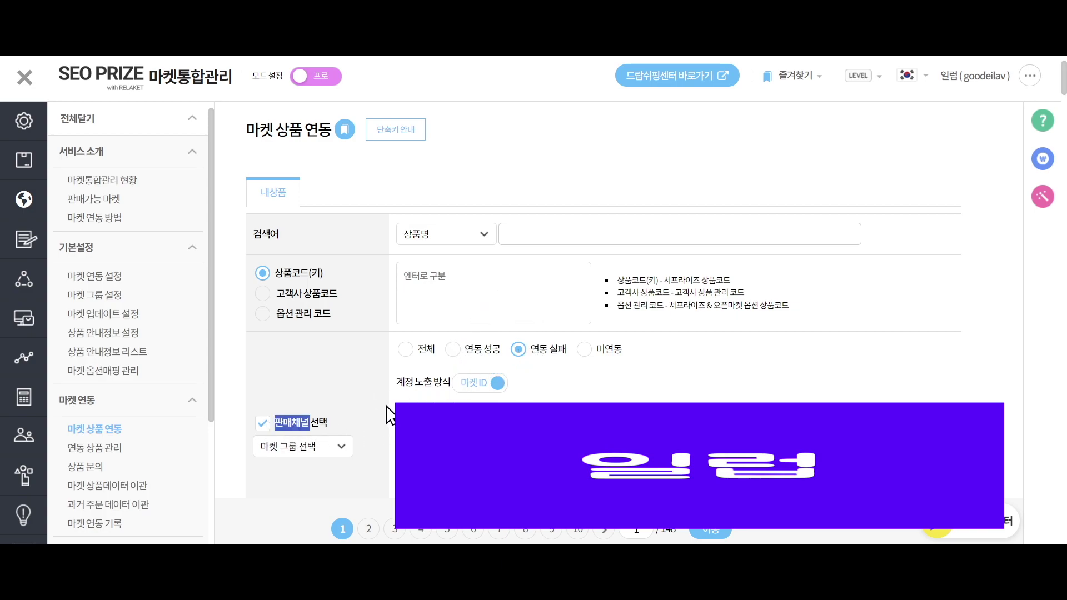
left_click(322, 382)
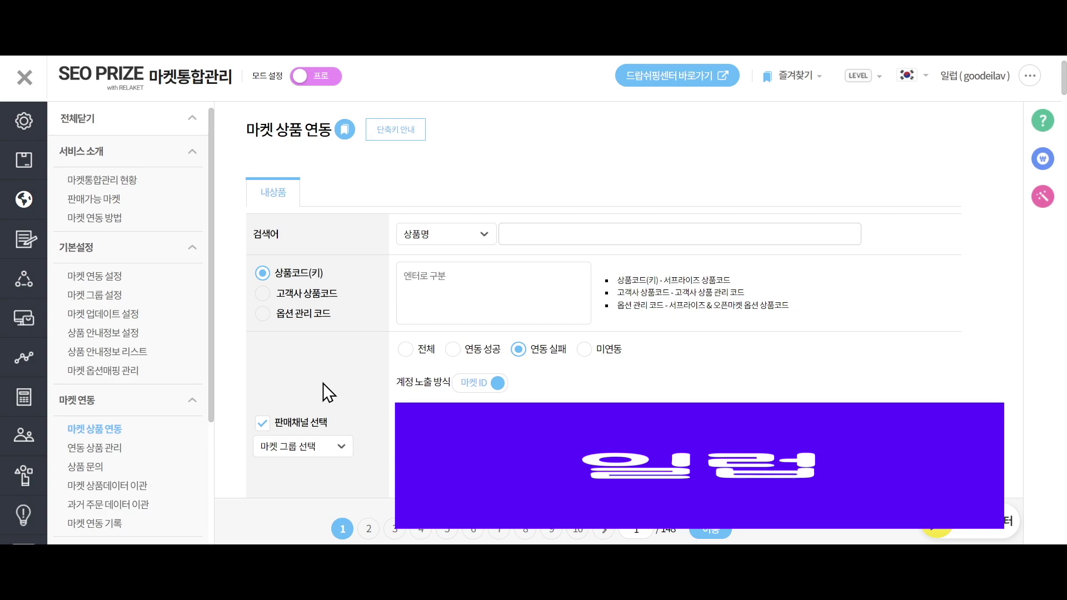
Step: Try the 연동 성공 and 연동 실패 link status filters in turn, ending on 미연동
left_click(453, 349)
left_click(519, 349)
left_click(453, 353)
left_click(518, 350)
left_click(453, 351)
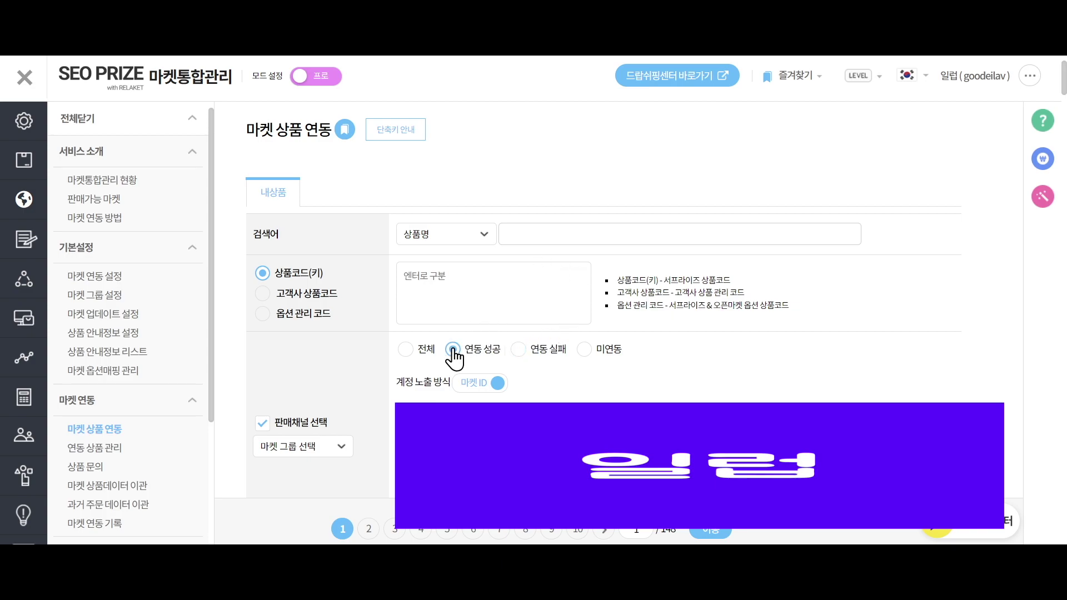
left_click(518, 350)
left_click(583, 350)
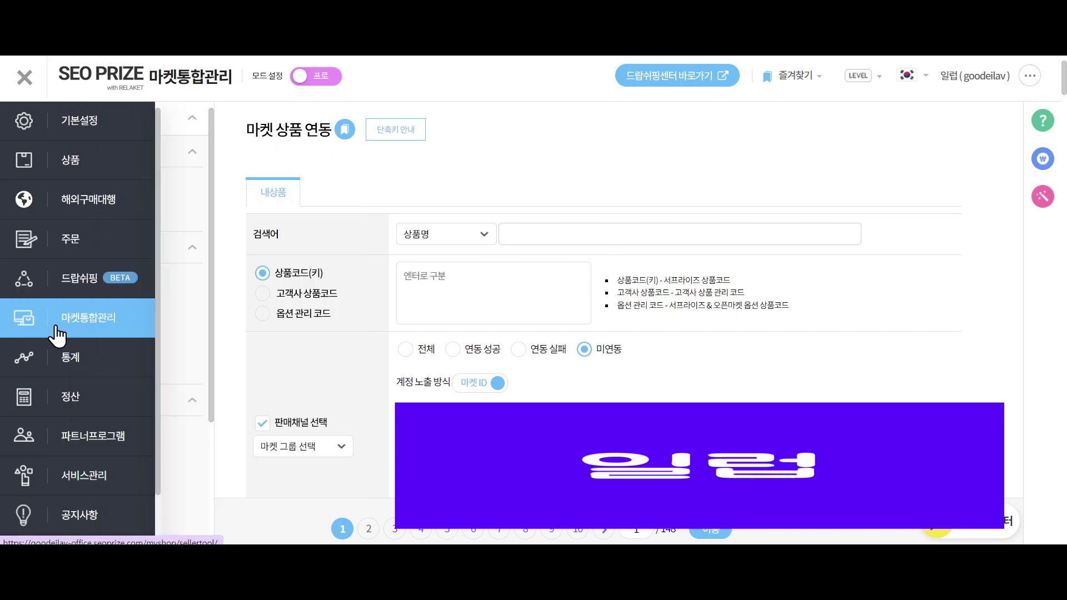
Step: Go to the overseas purchasing 상품 수집 page and search AliExpress for the keyword 원피스
mouse_move(71, 325)
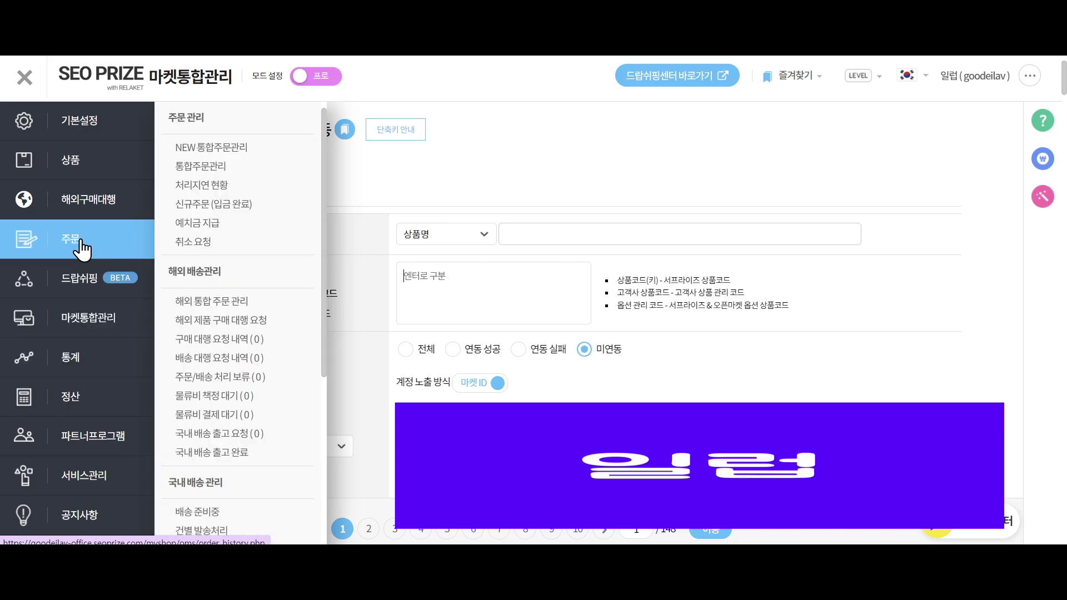
mouse_move(89, 201)
left_click(201, 207)
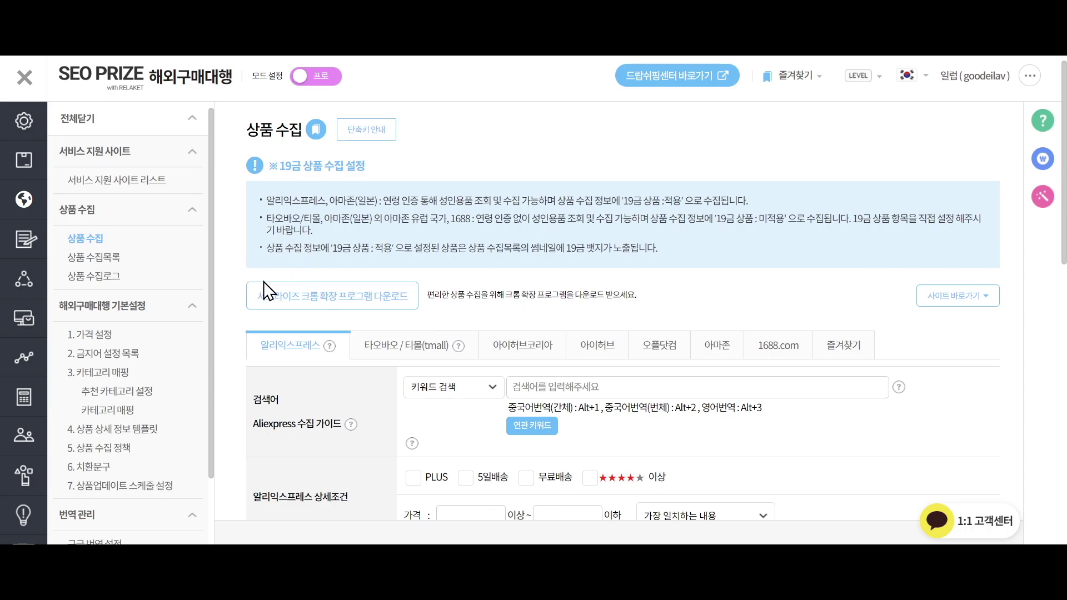
scroll(244, 289, "down", 3)
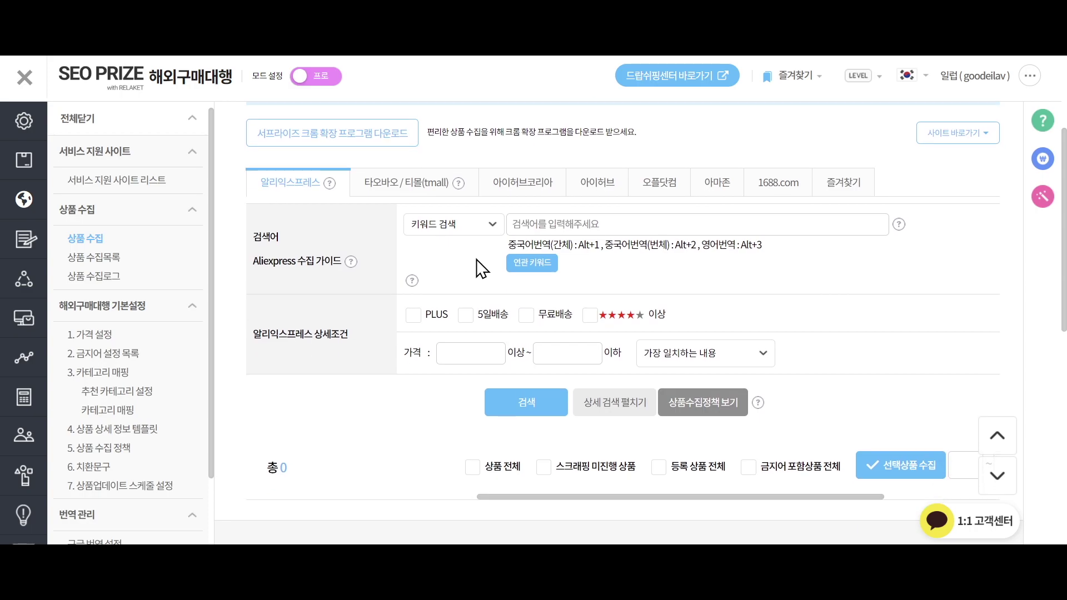
scroll(616, 314, "down", 2)
left_click(570, 142)
type("원피스")
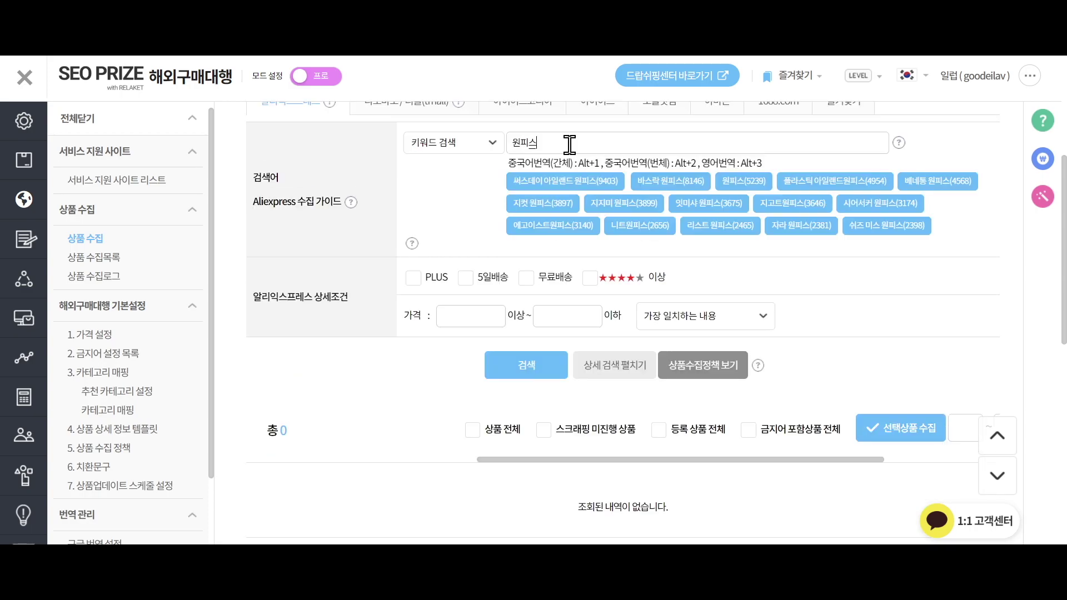
key("Return")
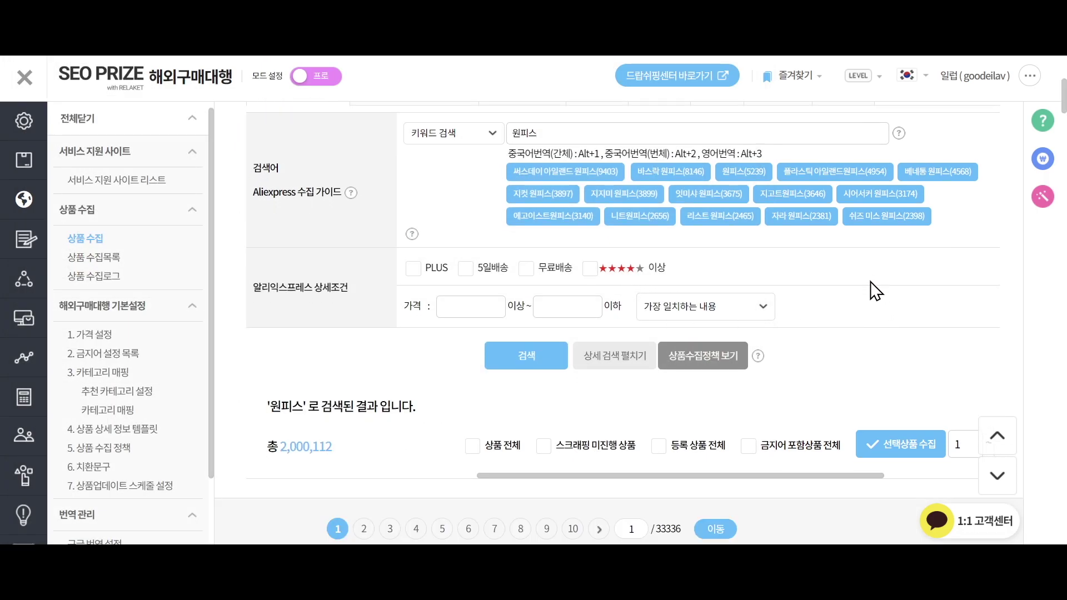
Step: Select all 스크래핑 미진행 상품 among the 원피스 search results
double_click(307, 292)
left_click(406, 300)
left_click_drag(779, 333, 924, 331)
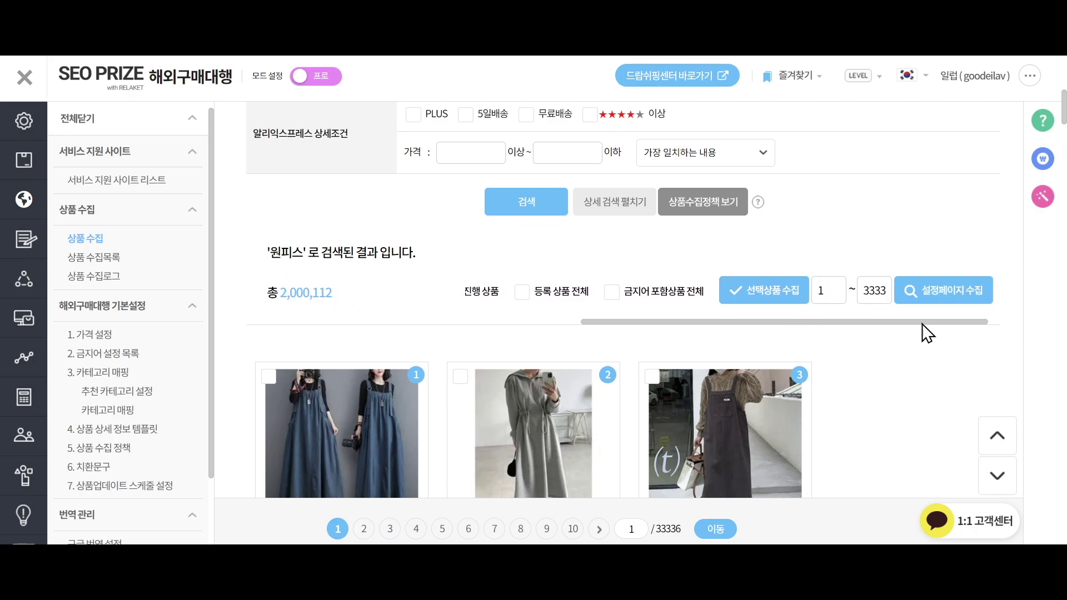
left_click_drag(799, 322, 672, 319)
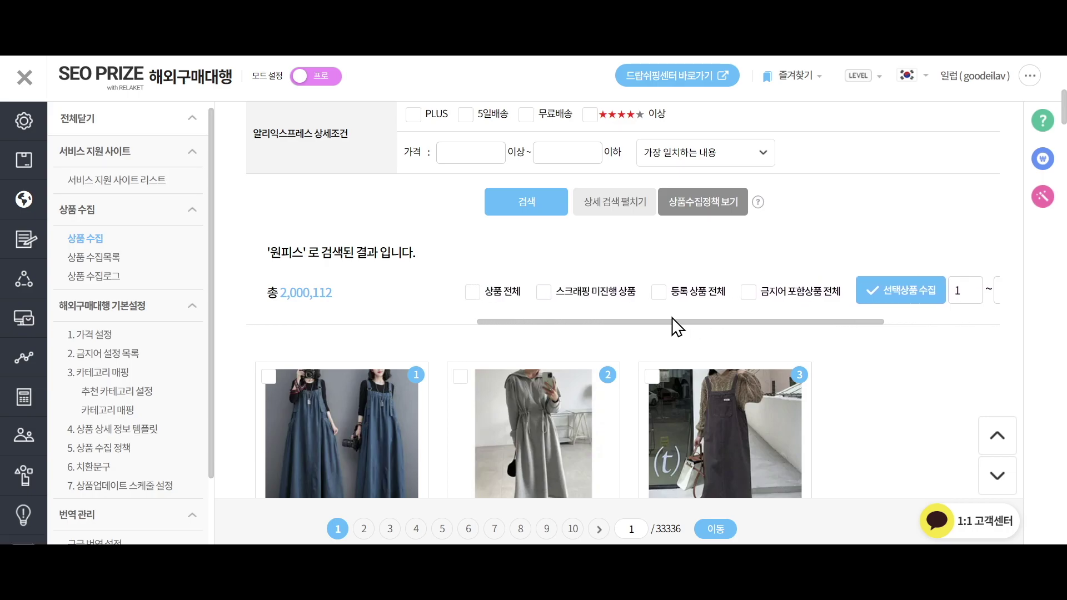
left_click(585, 295)
Step: Show the product collection policy and set 상품수집 정책명 to 알리 일럽
scroll(689, 298, "up", 3)
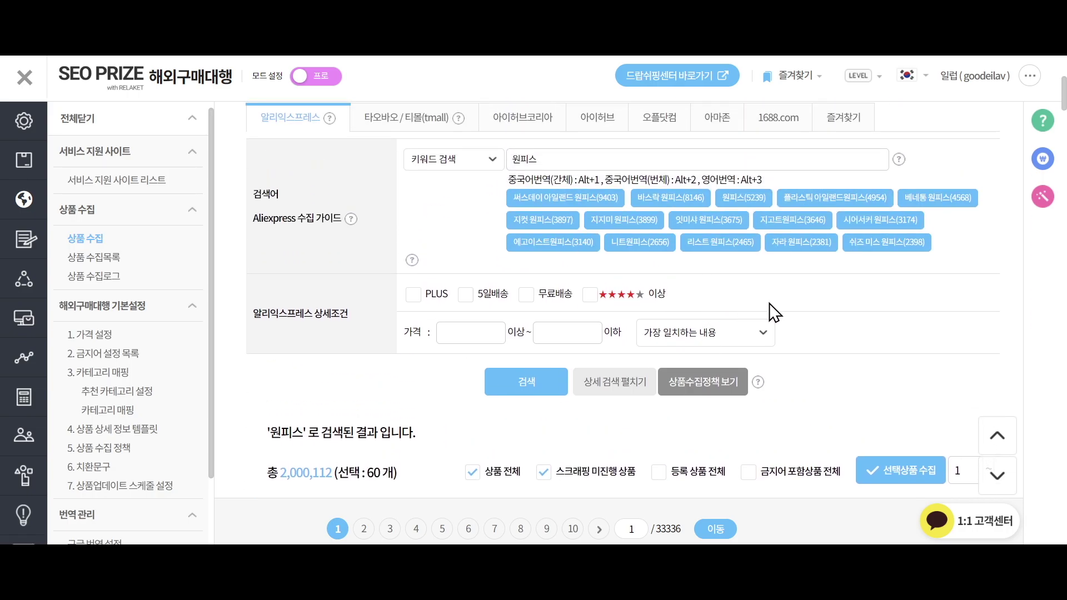
left_click(704, 383)
scroll(742, 333, "down", 5)
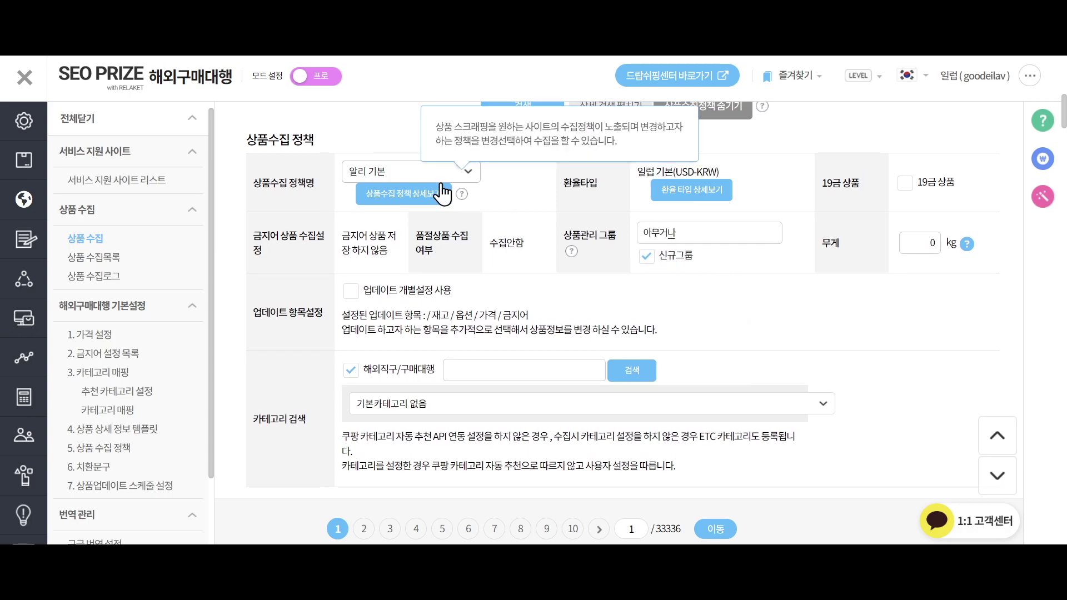
left_click(408, 182)
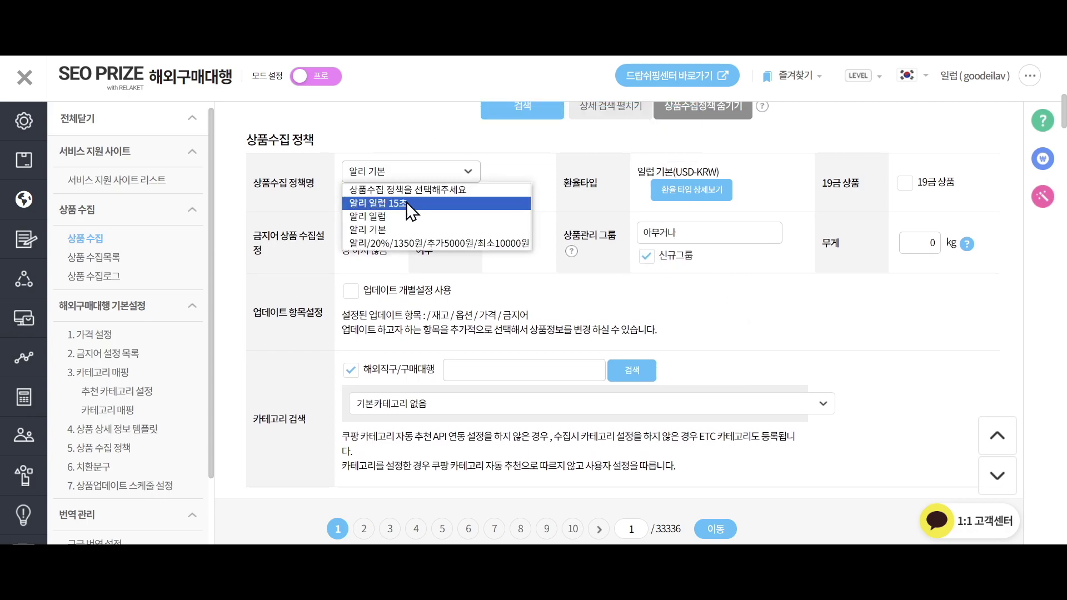
left_click(404, 218)
Step: Start 설정페이지 수집 for result pages 1 to 33336 and confirm the collection
scroll(765, 283, "down", 8)
scroll(862, 317, "up", 7)
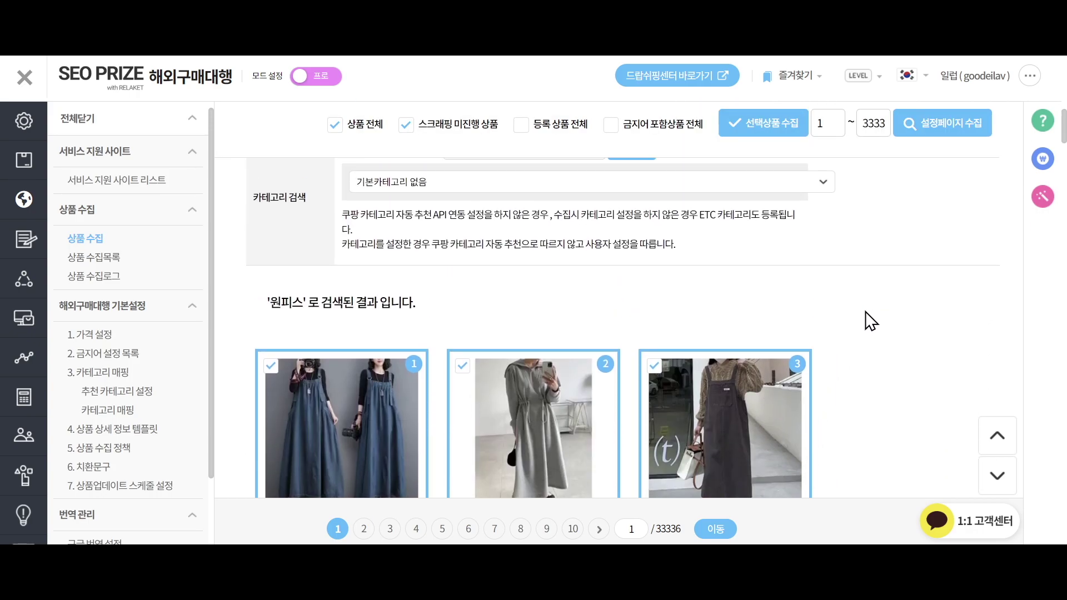
scroll(800, 362, "down", 4)
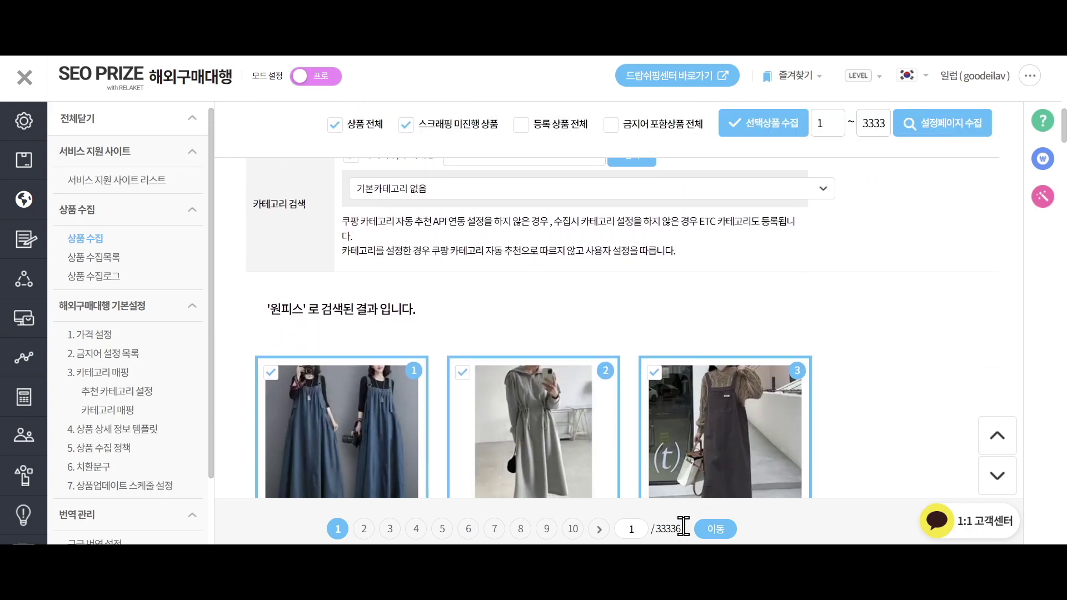
left_click(942, 136)
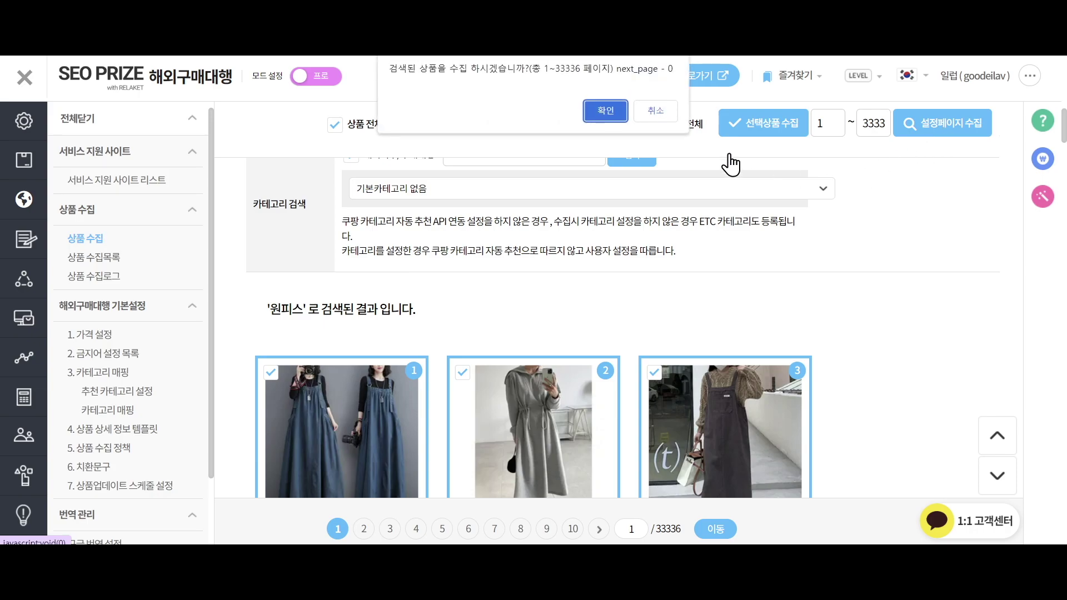
left_click(618, 109)
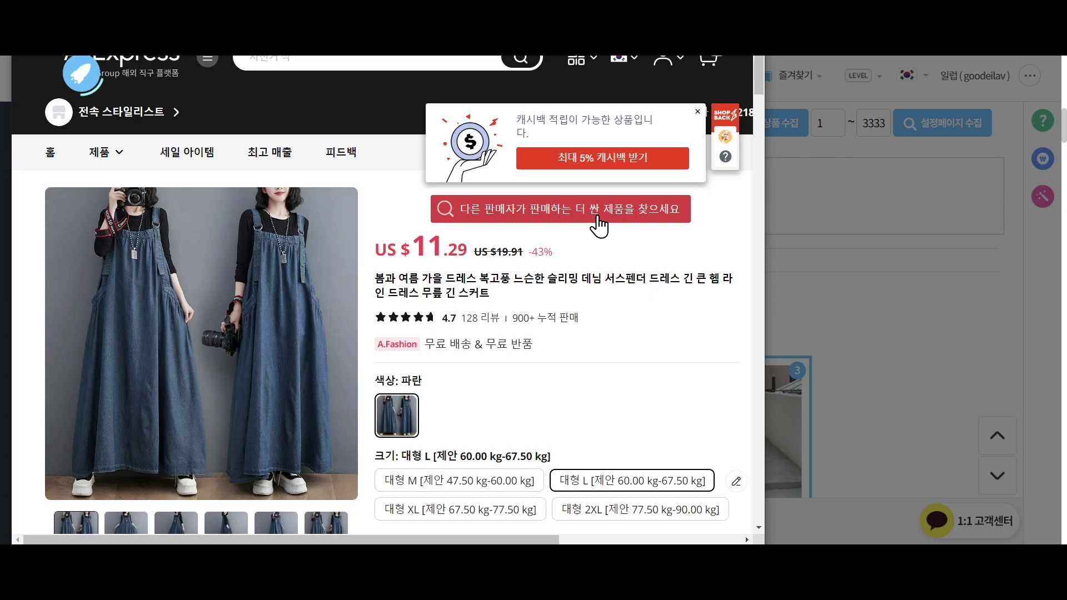
left_click(598, 219)
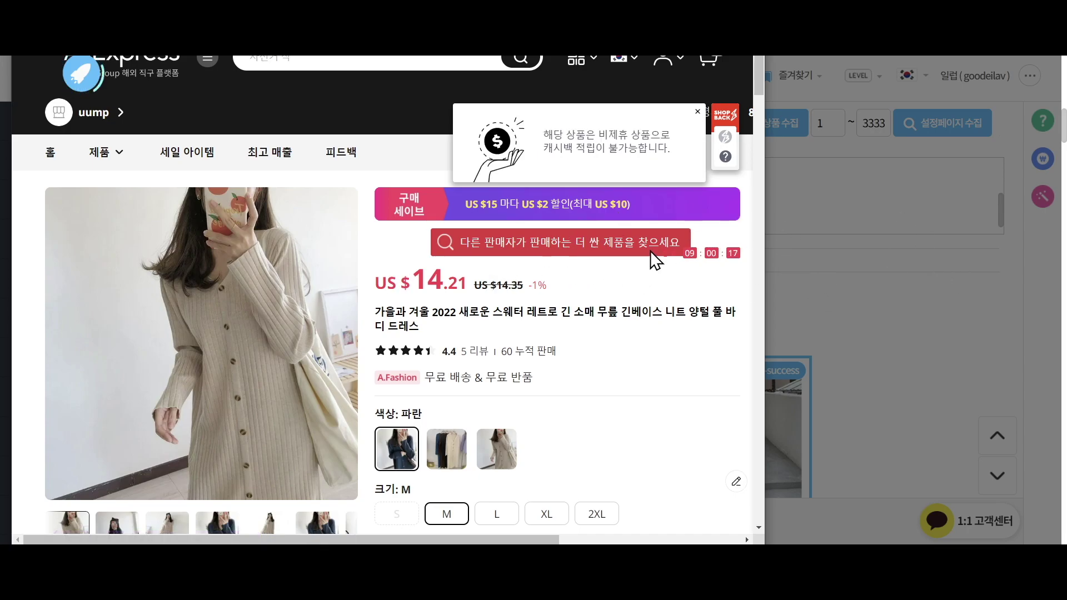
left_click(473, 243)
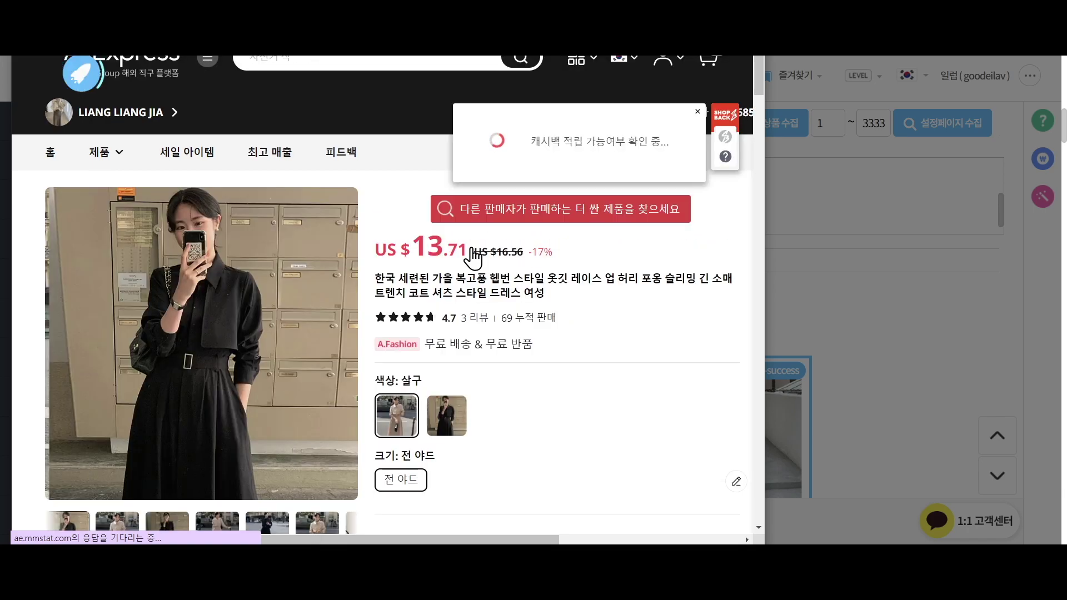
left_click(472, 248)
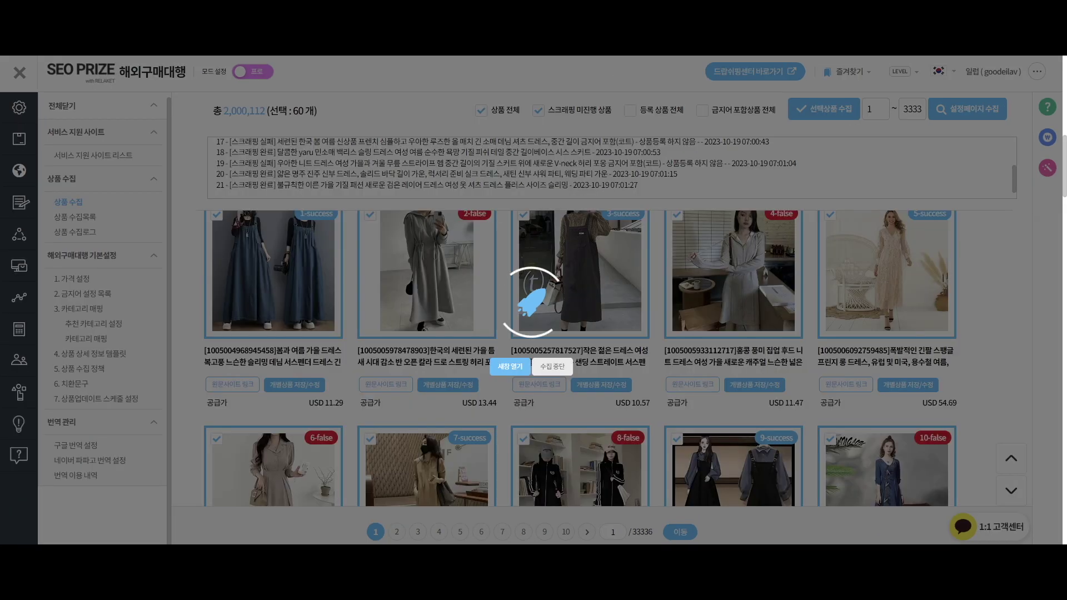
left_click(177, 503)
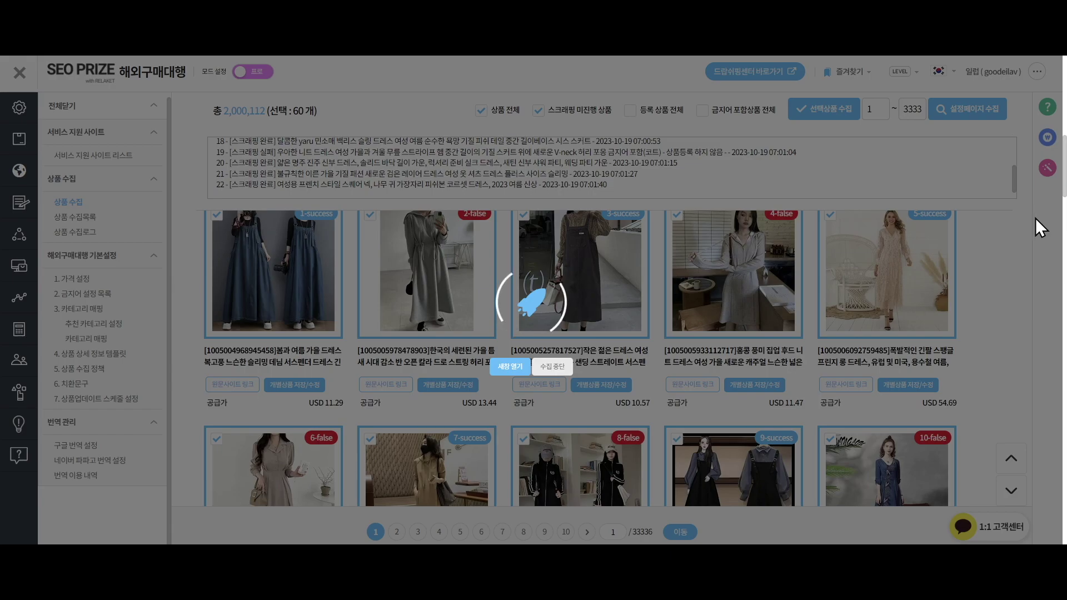
Step: Search the computer for key macro, launch key_macro 2.2.exe, and delete the existing Macro 1
key("super")
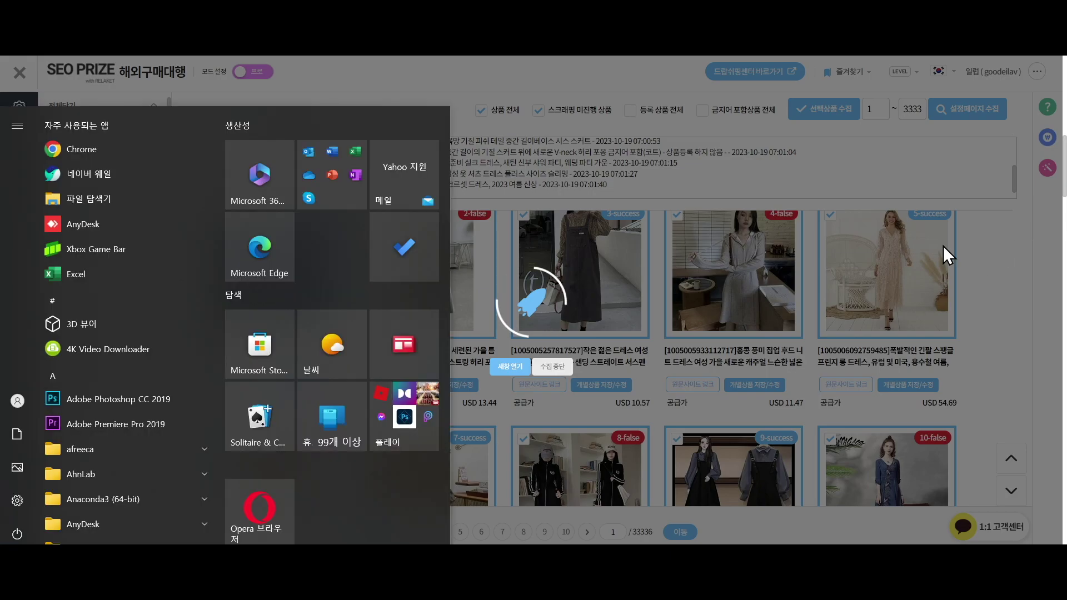
type("k")
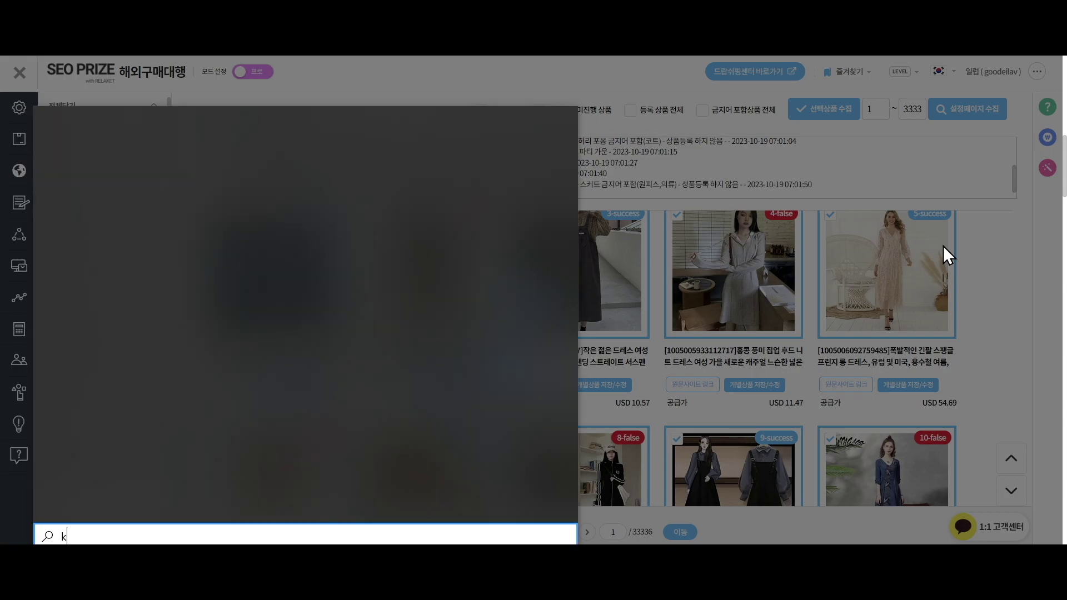
type("ey macro")
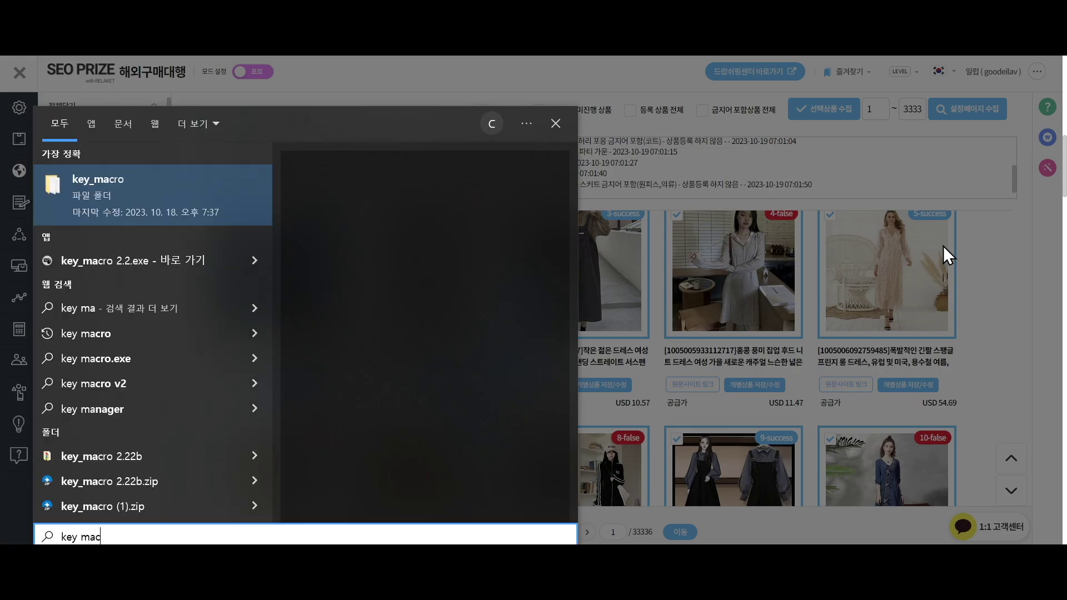
left_click(171, 265)
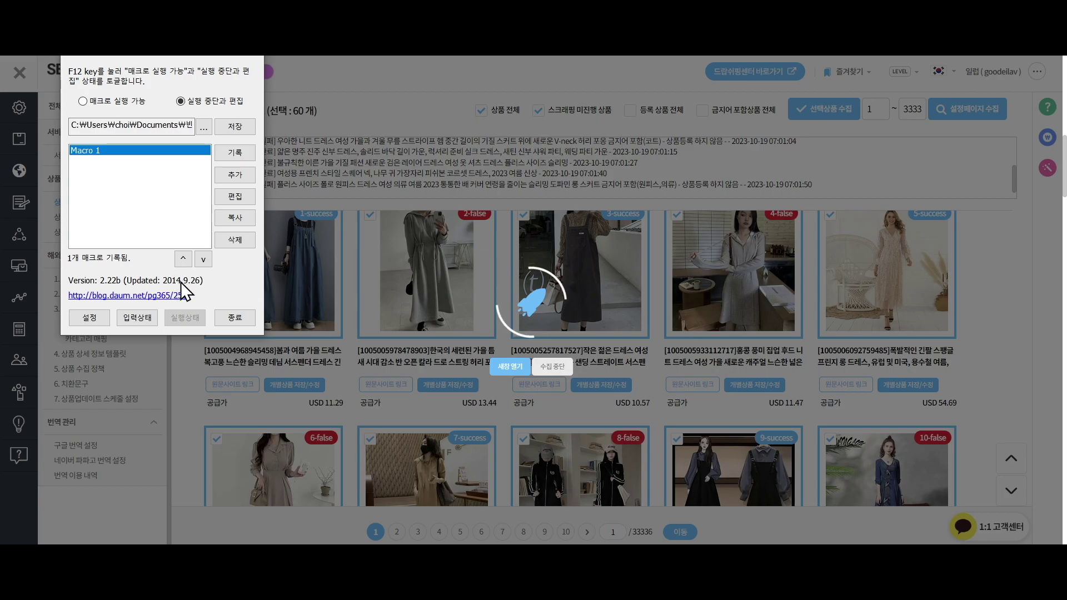
left_click_drag(156, 57, 576, 108)
left_click(661, 306)
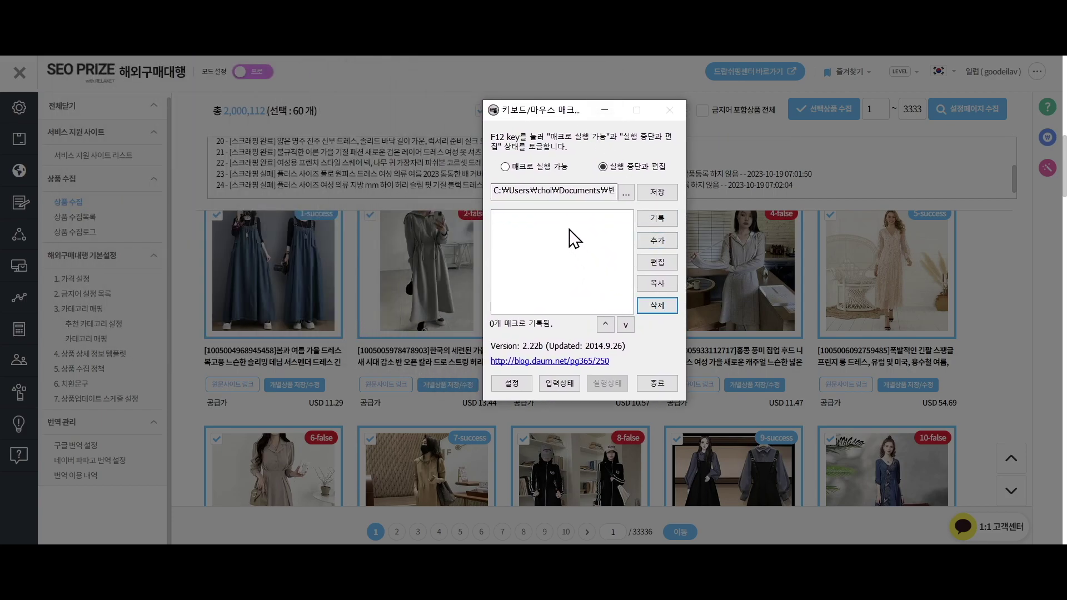
Step: Create a new macro and add a left-button (왼쪽 버튼) click event at absolute position 1887, 390
left_click(661, 240)
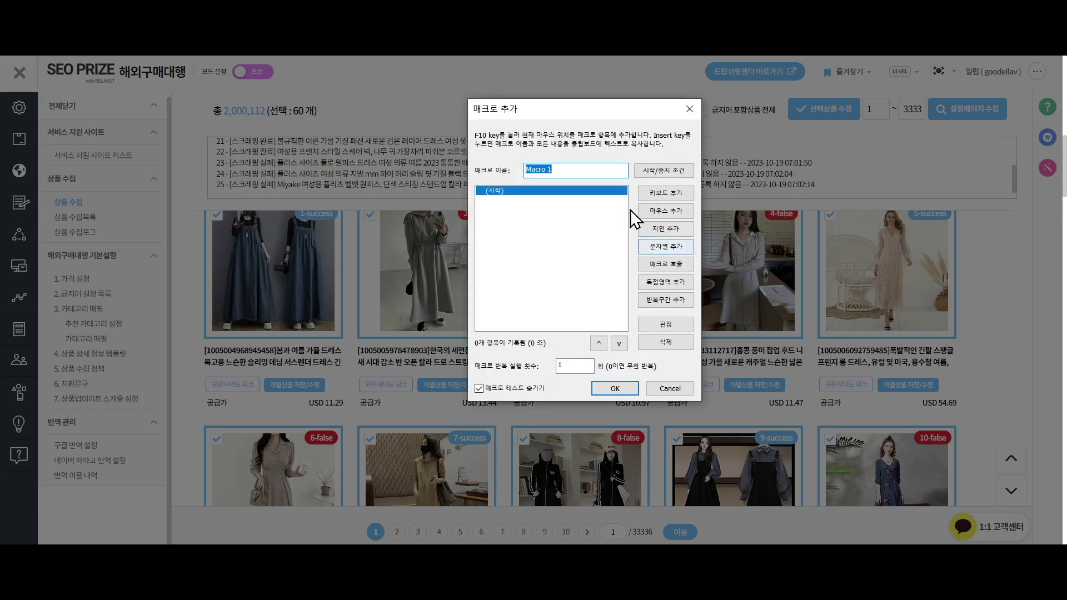
left_click_drag(619, 108, 487, 98)
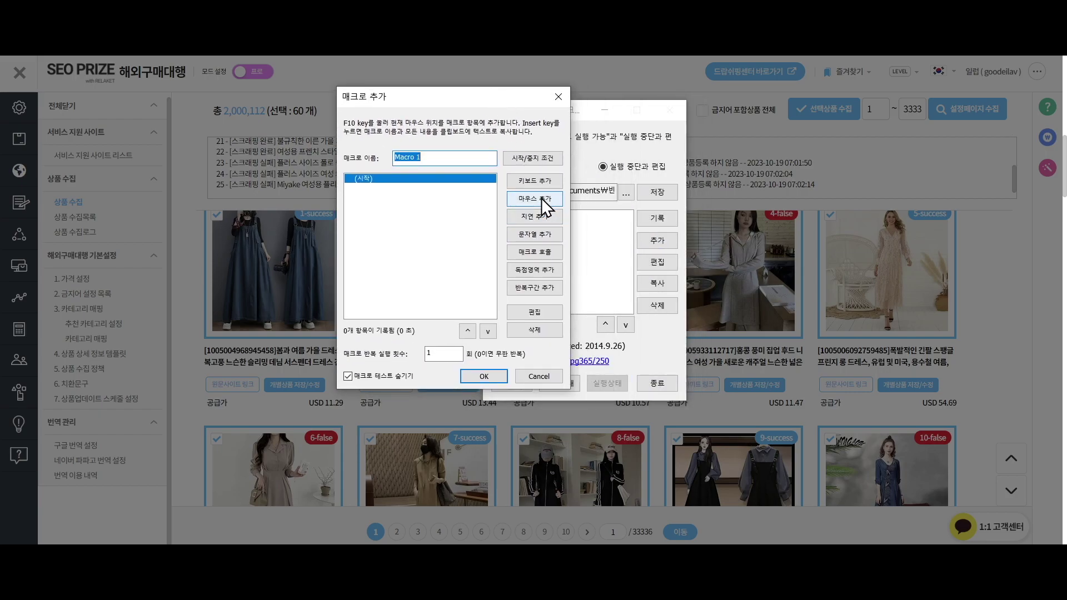
left_click(535, 198)
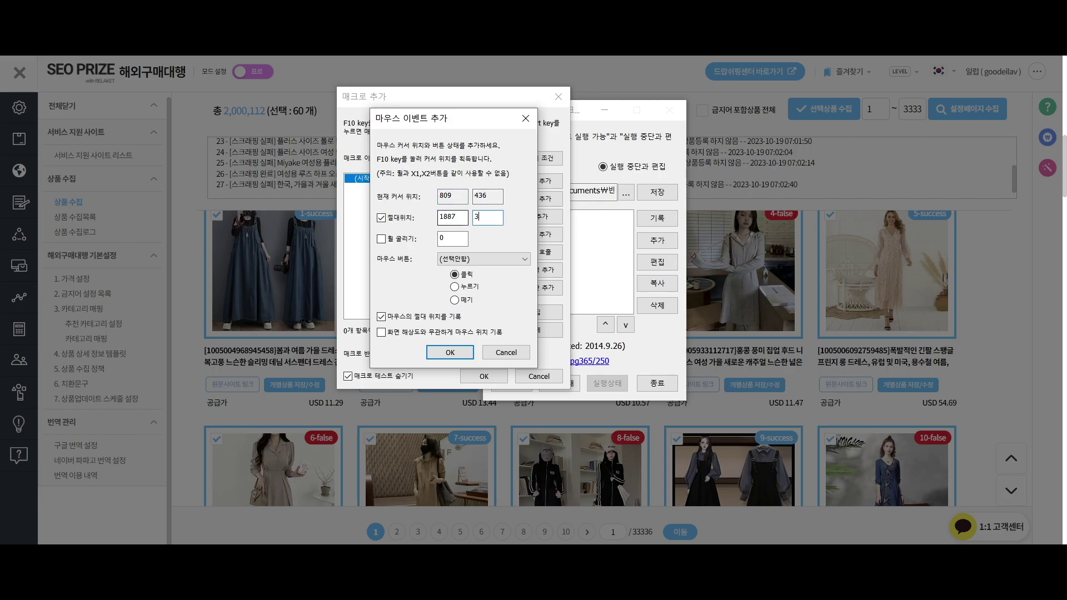
left_click(487, 259)
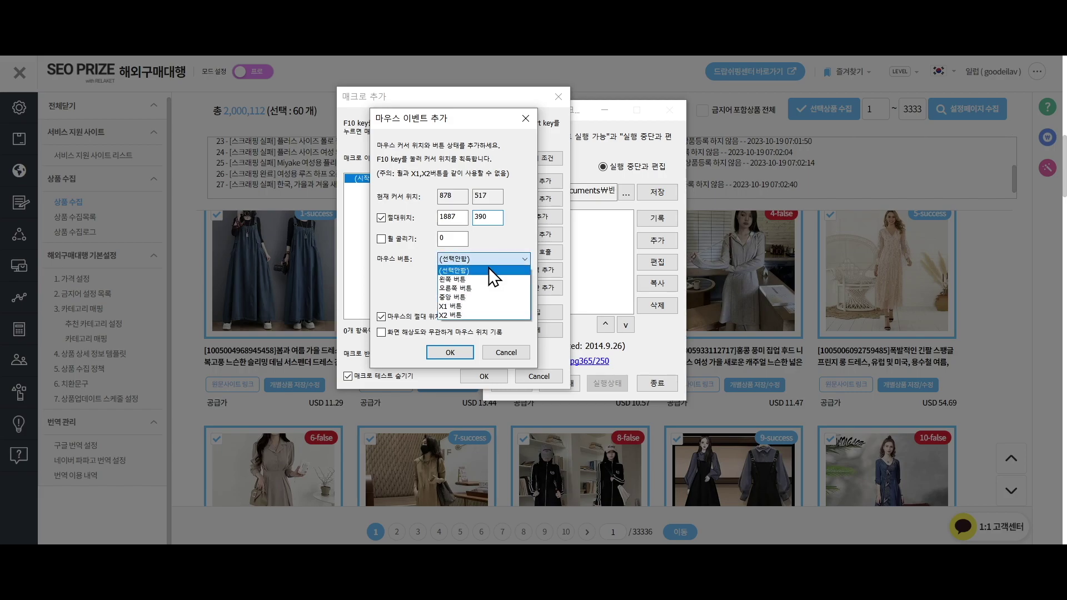
left_click(484, 278)
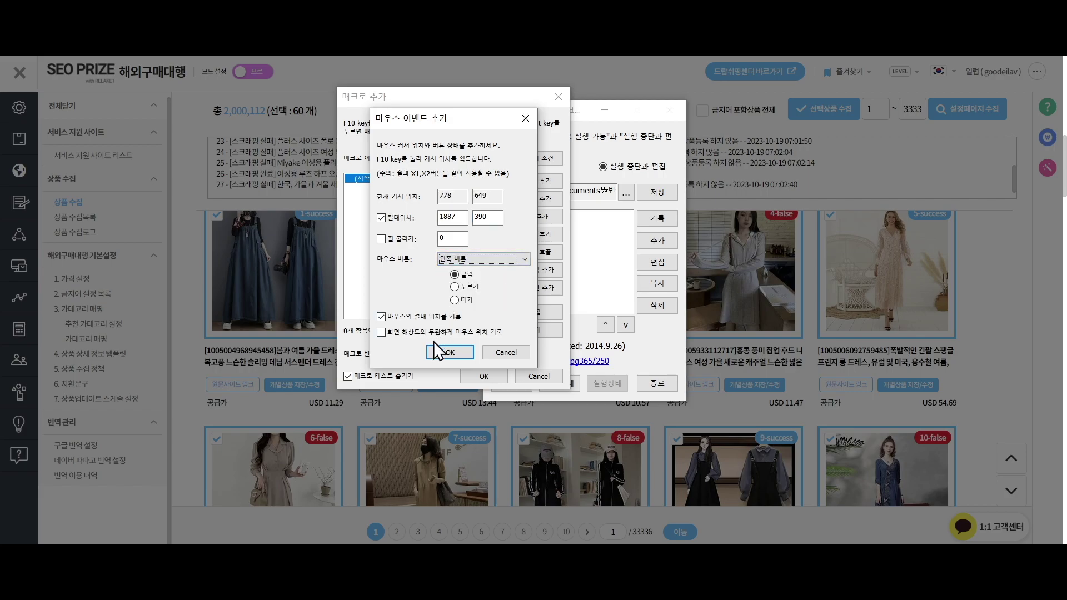
left_click(449, 350)
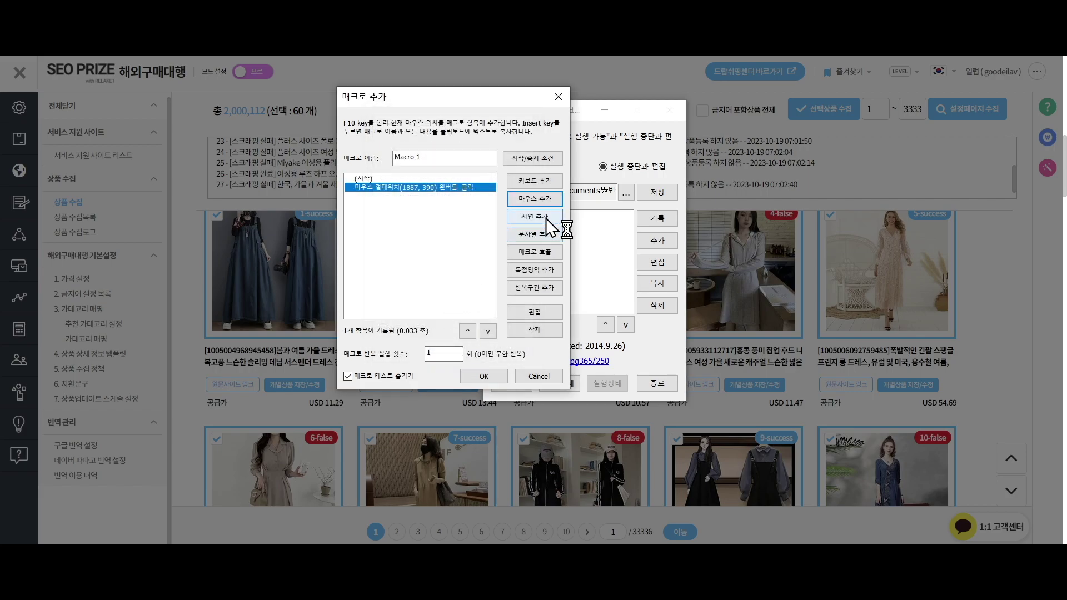
Step: Add a 30-second delay after the mouse event, set the macro's repeat count to 10000, and confirm the macro
left_click(546, 218)
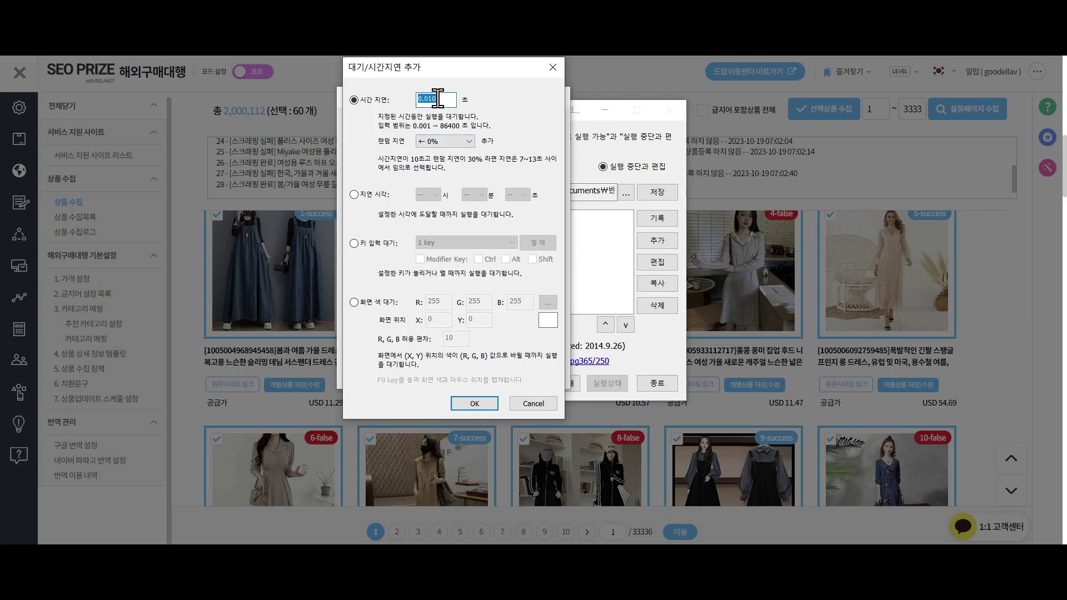
type("30")
key("Return")
left_click(435, 352)
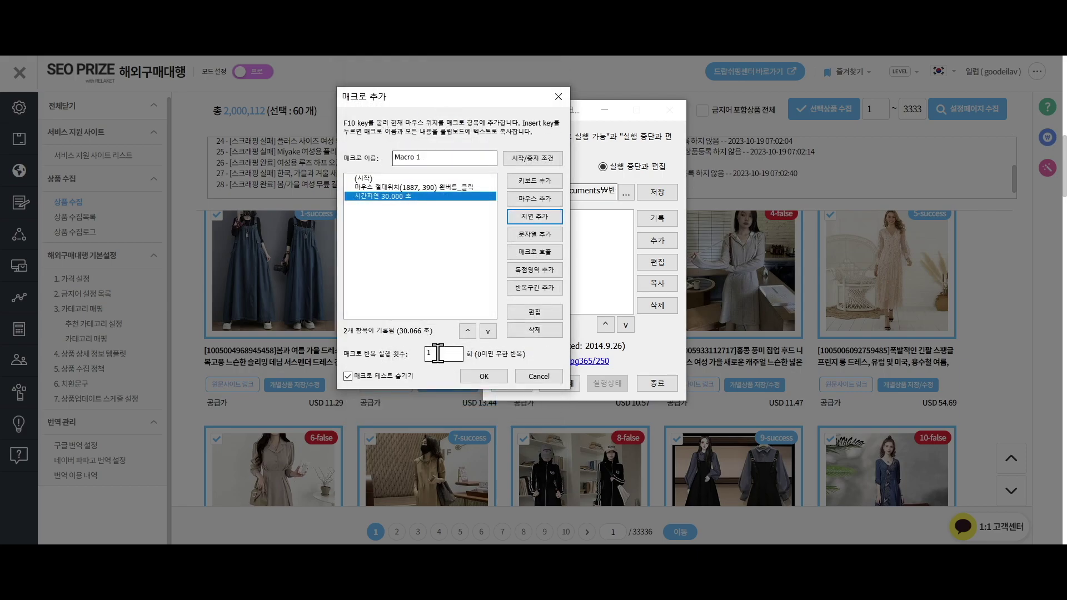
type("0000")
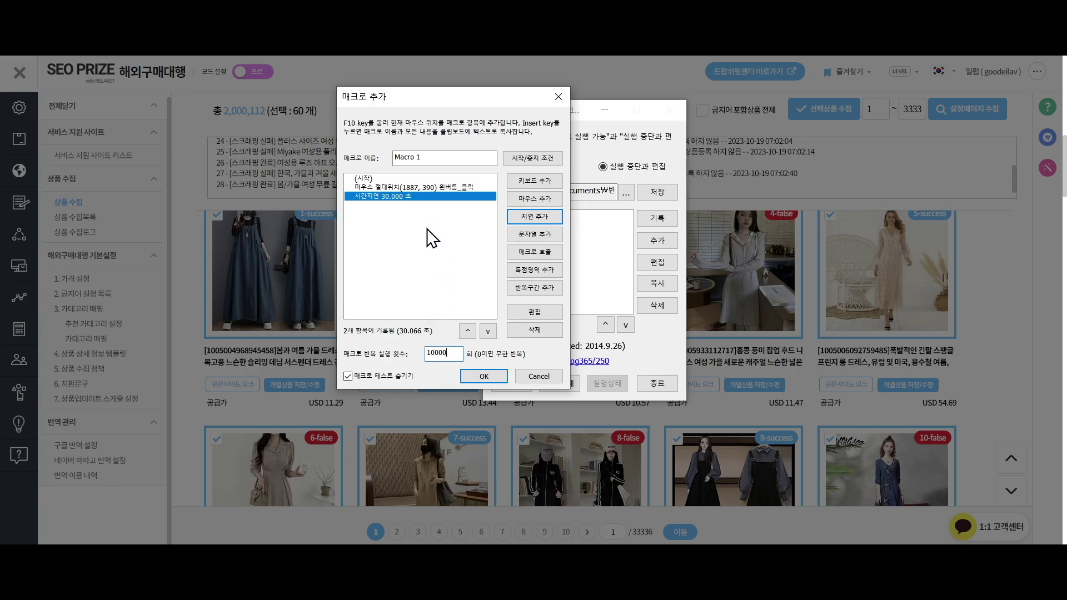
left_click(428, 188)
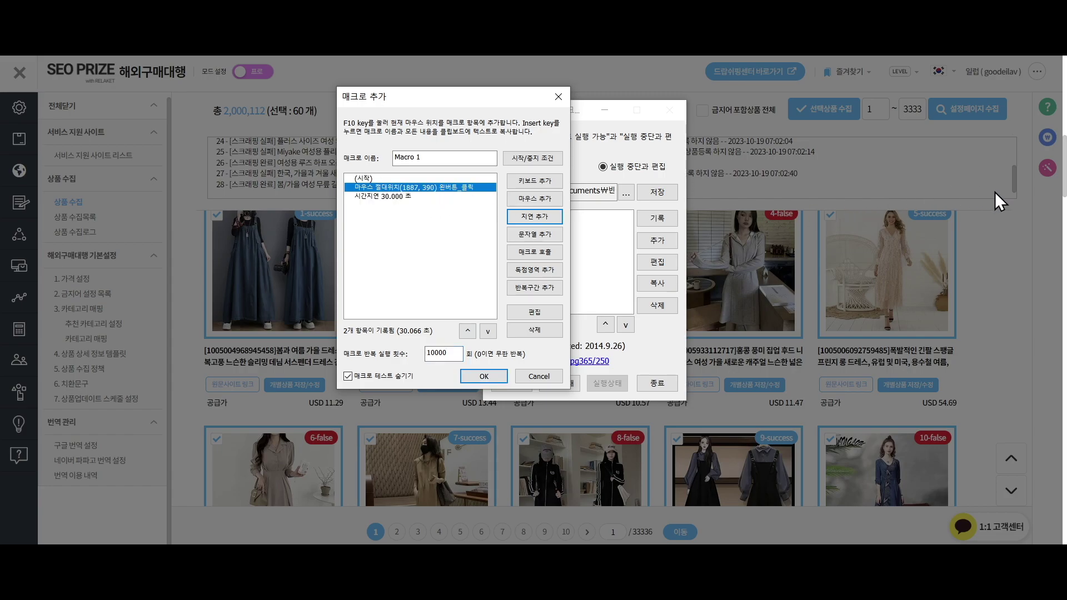
left_click(492, 375)
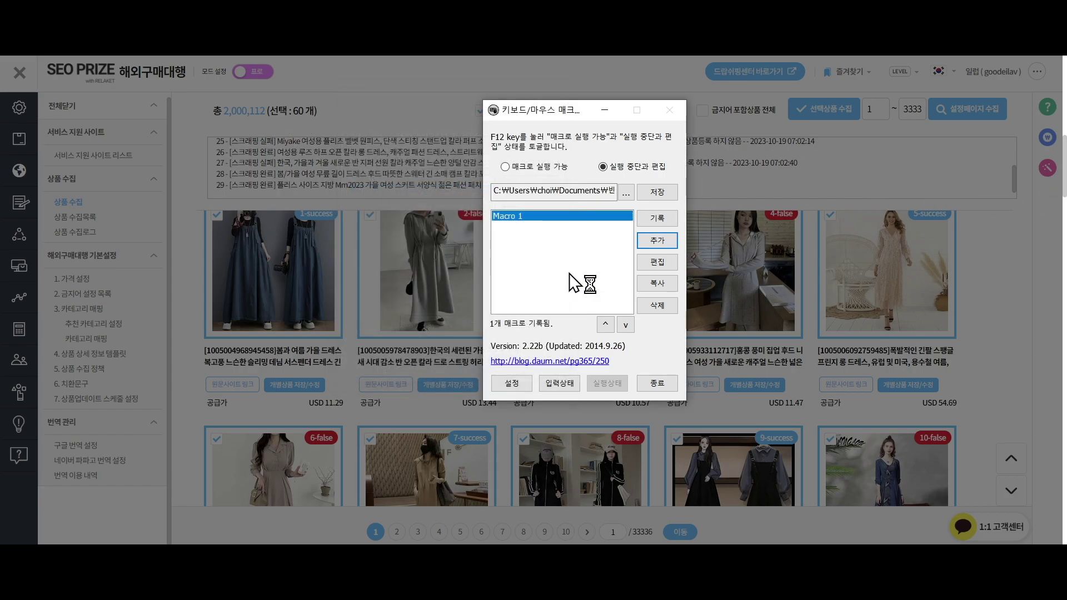
Step: Switch key_macro to 매크로 실행 가능 and start the new macro
left_click(532, 166)
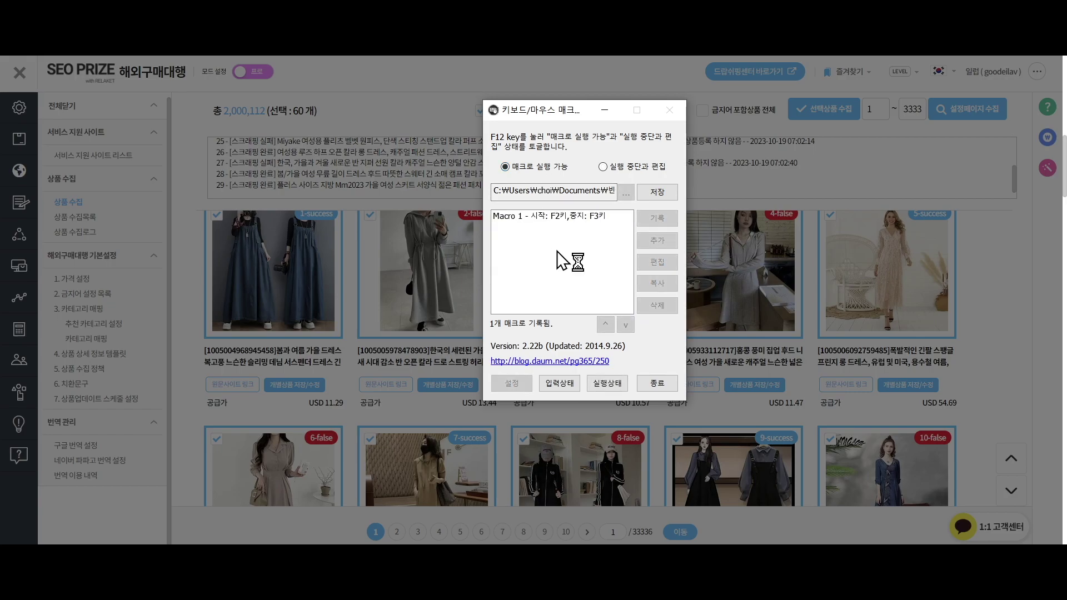
key("F2")
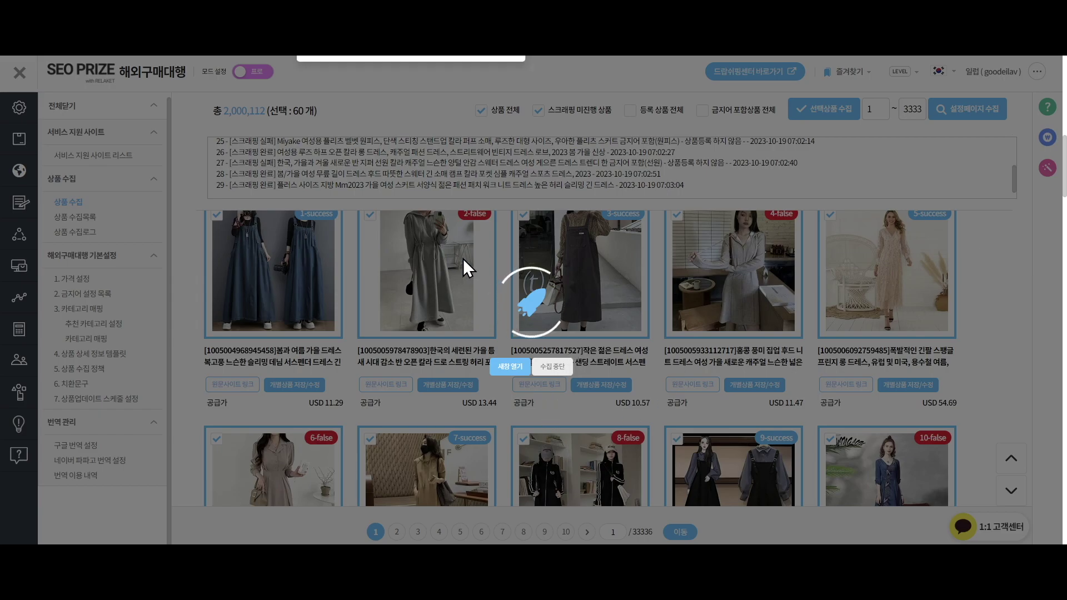
Step: Bring key_macro back up and exit it, saving the changed macro
left_click(286, 541)
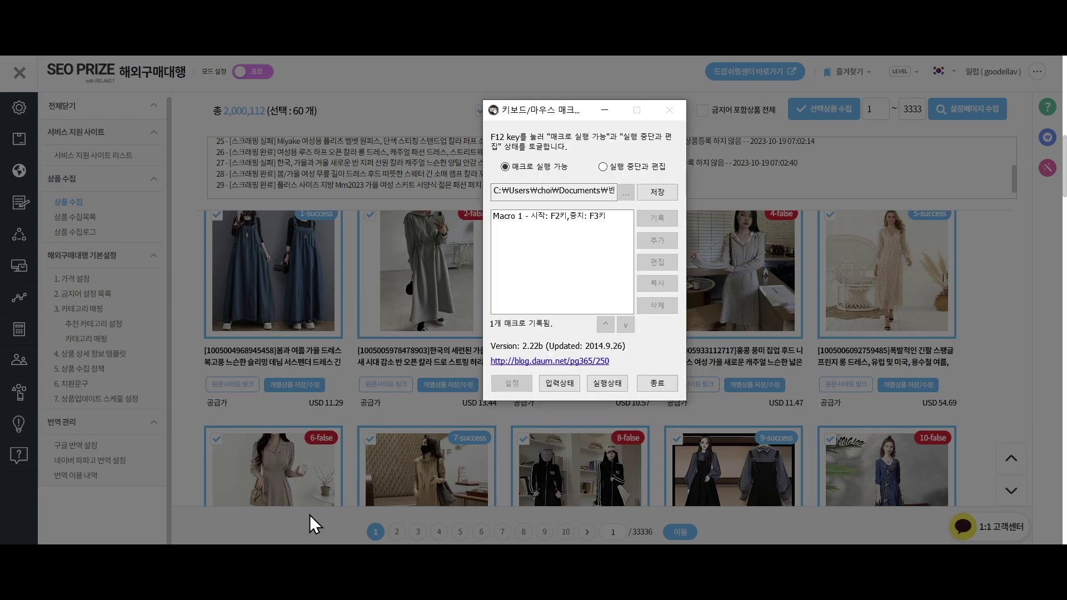
left_click(657, 383)
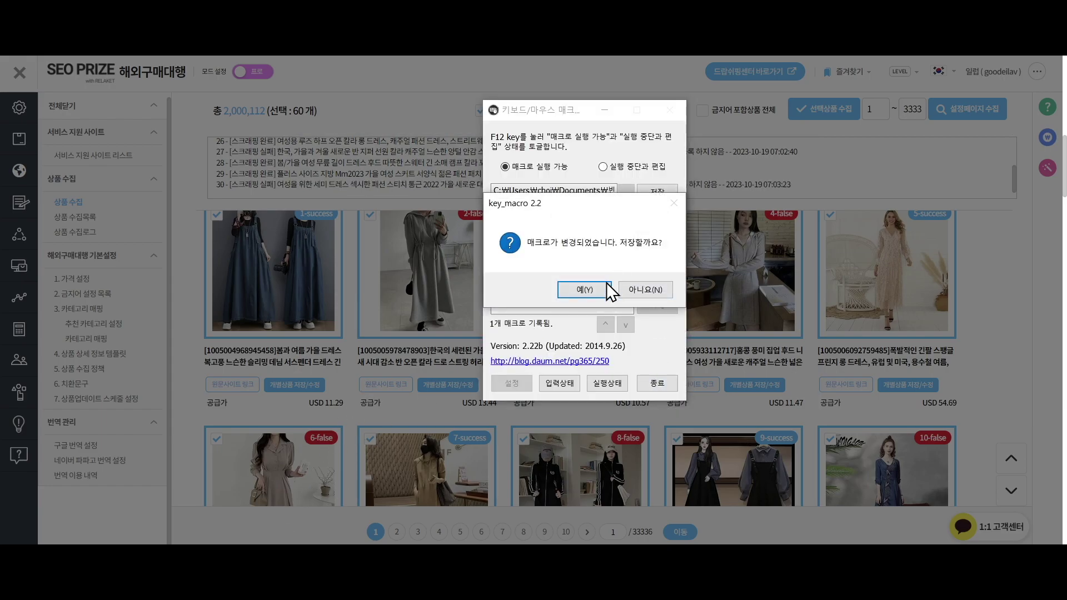
left_click(605, 284)
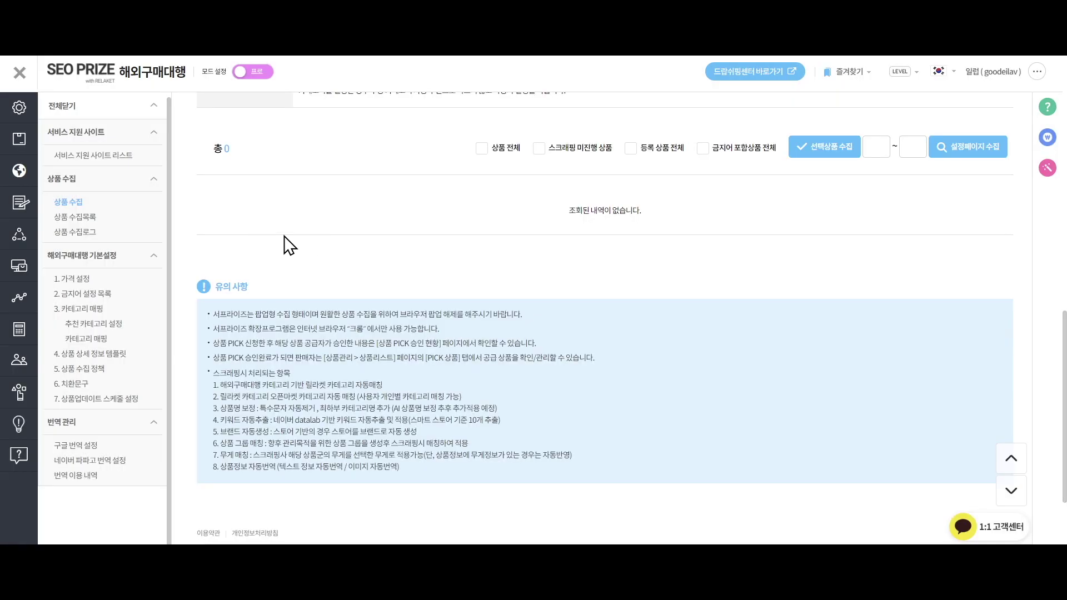
Step: Go to the 상품 수집목록 page of 해외구매대행
mouse_move(42, 262)
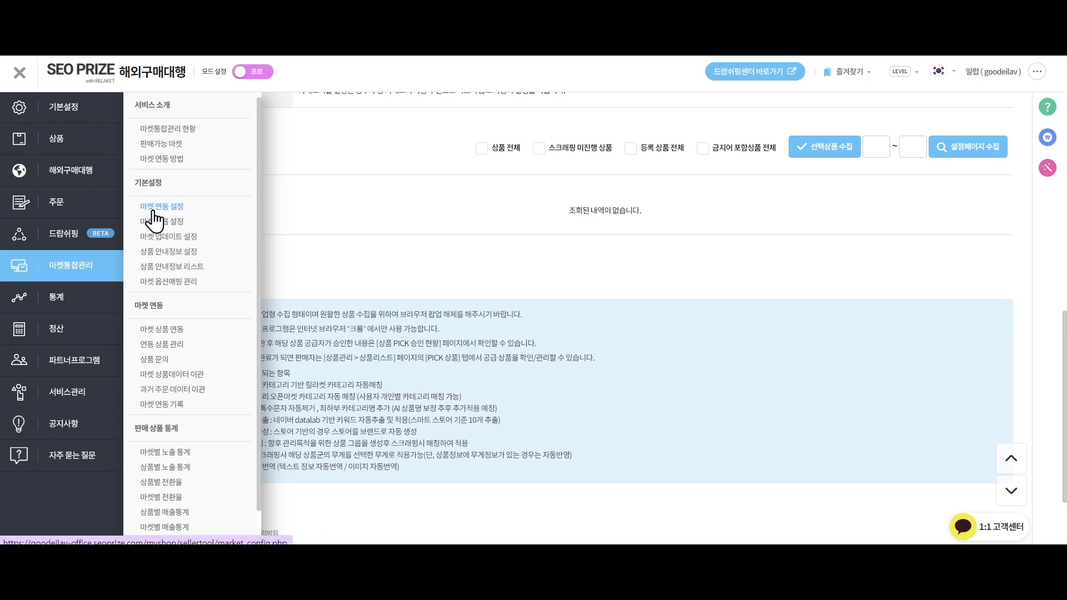
mouse_move(100, 175)
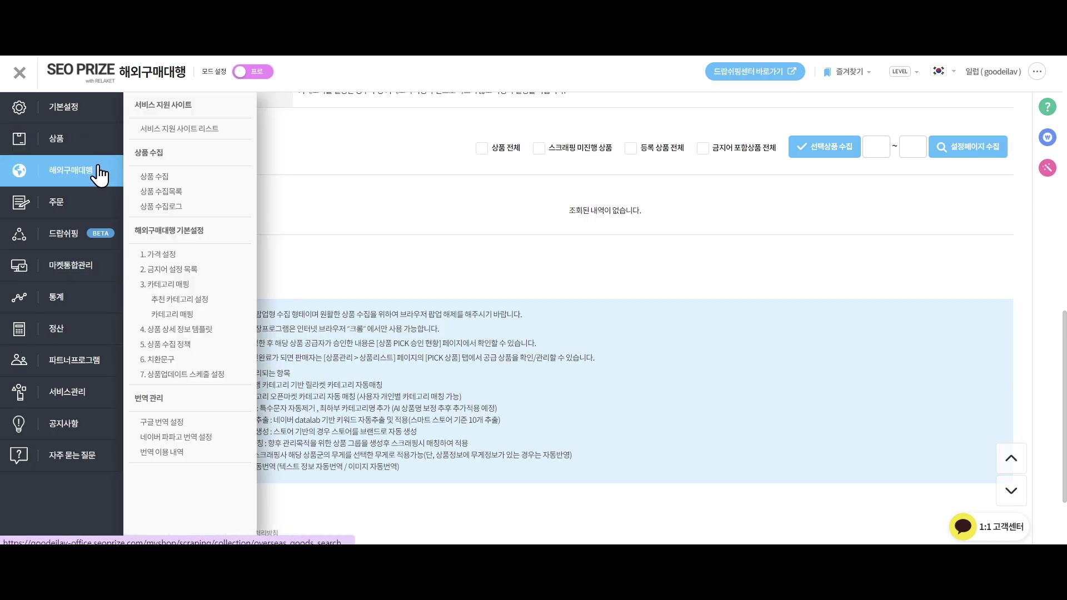
left_click(177, 193)
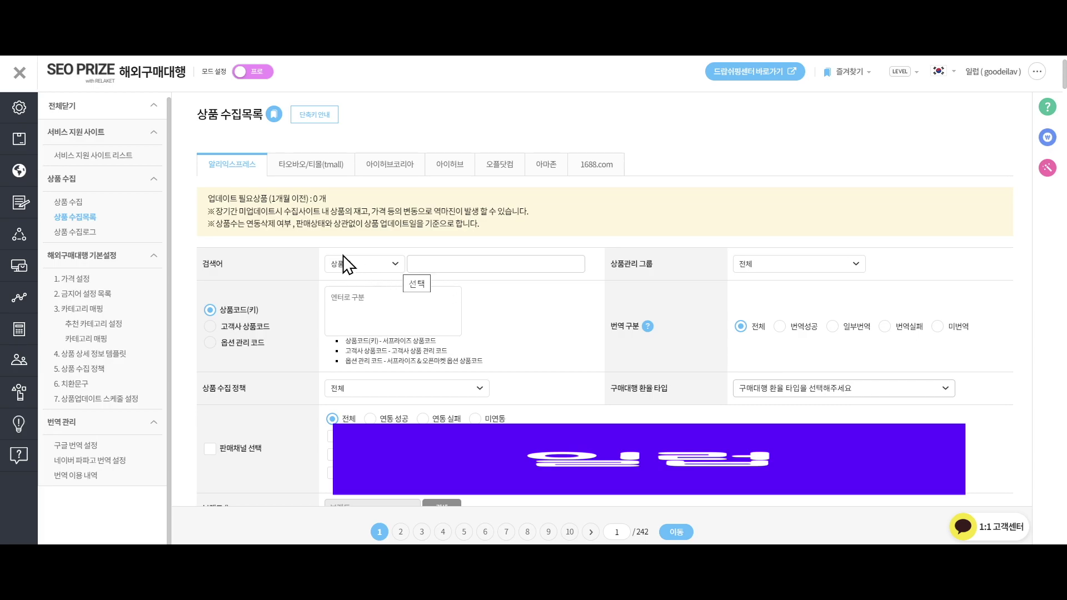
mouse_move(30, 210)
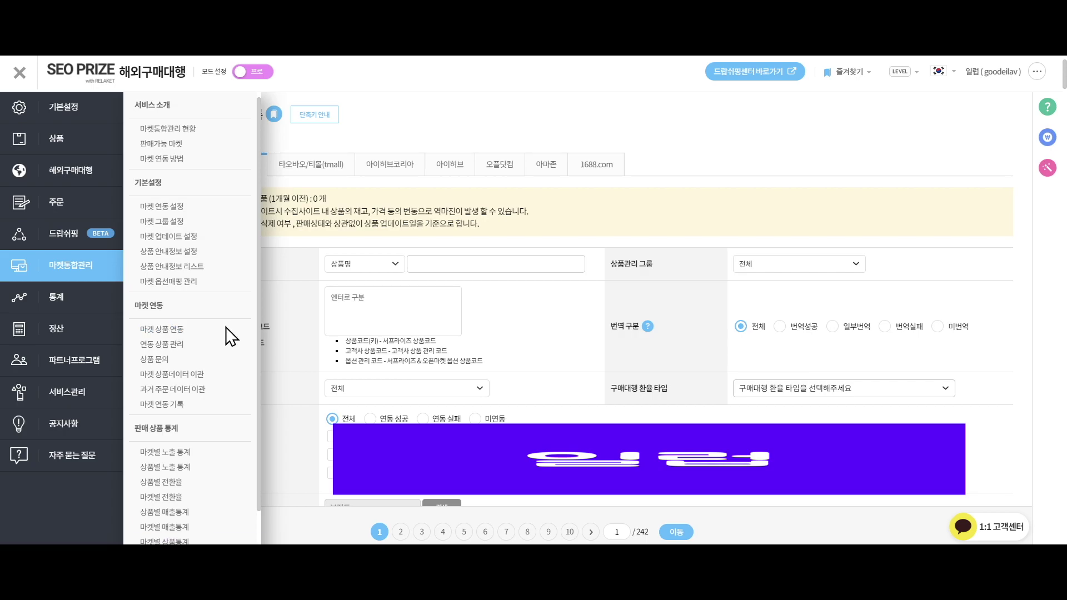
mouse_move(84, 171)
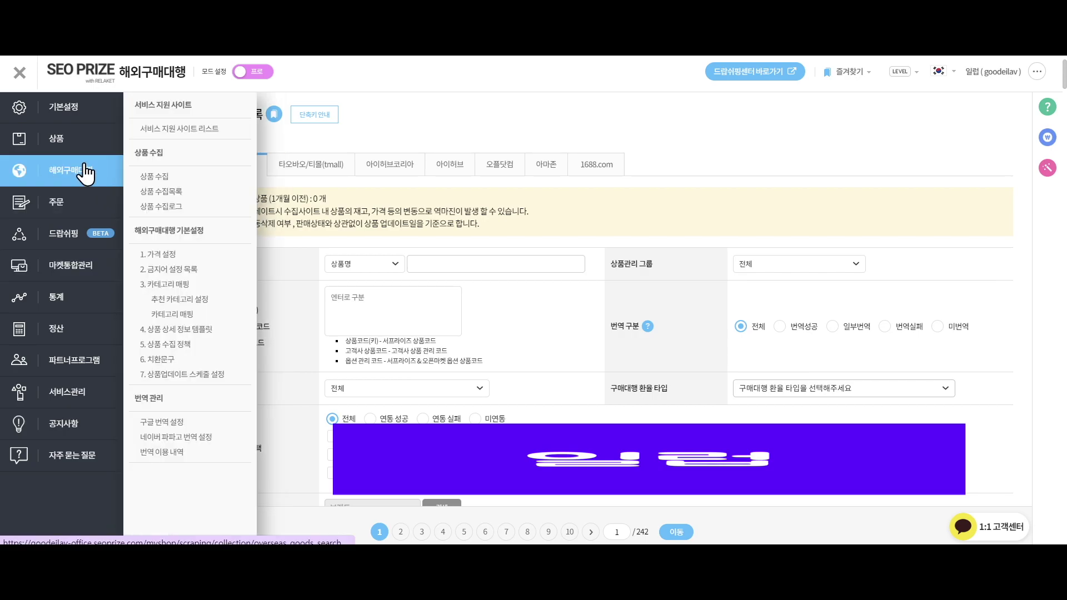
left_click(160, 191)
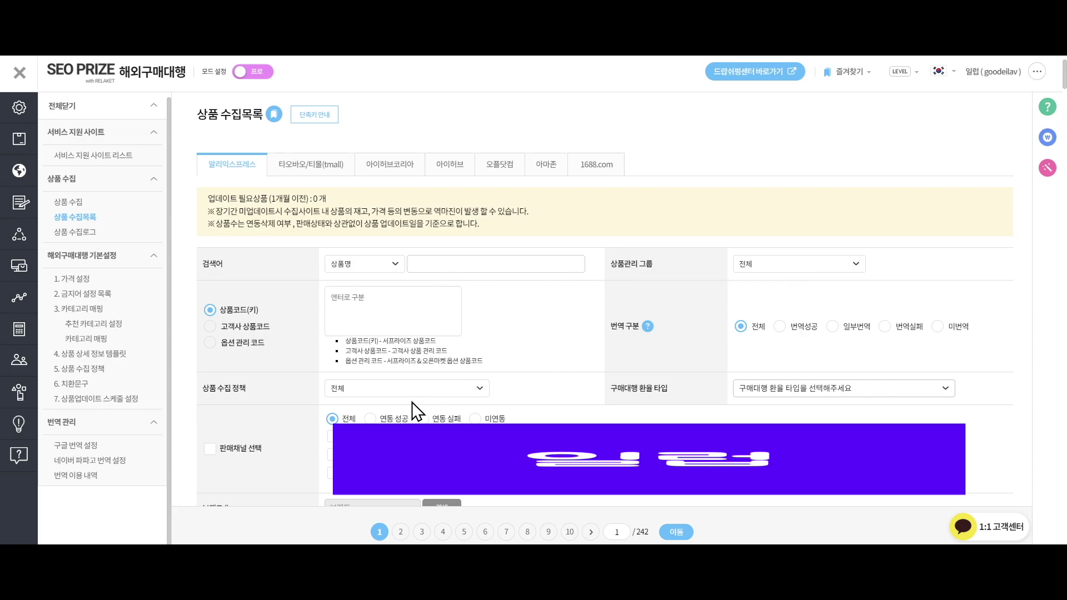
Step: Try the sales-channel link filters 연동 성공, 연동 실패 and 미연동, and return the filter to 전체
left_click(371, 420)
left_click(423, 418)
left_click(475, 418)
left_click(424, 418)
left_click(332, 419)
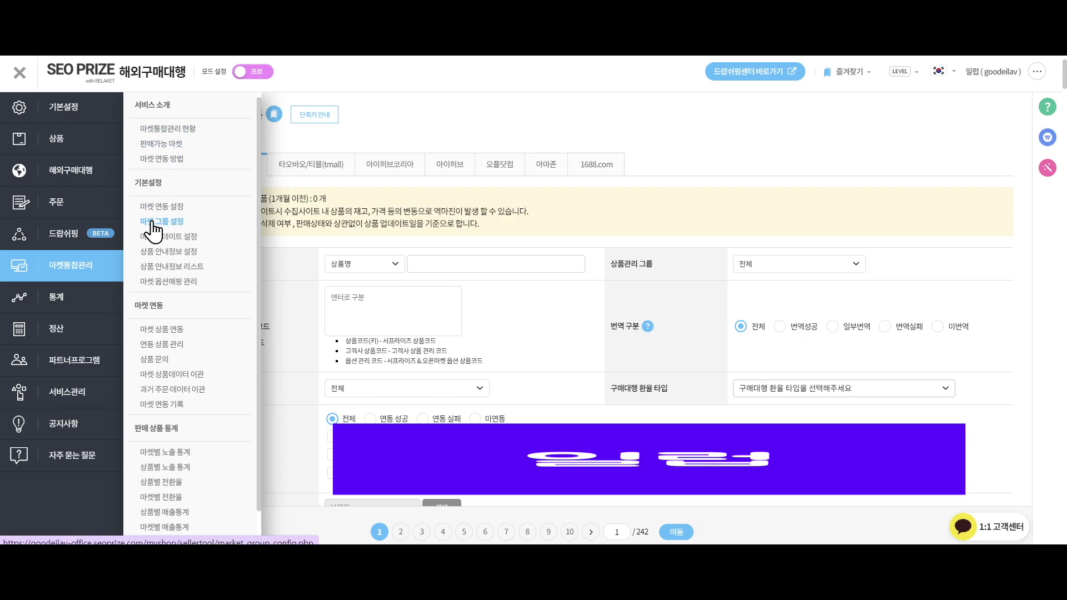
scroll(183, 394, "down", 2)
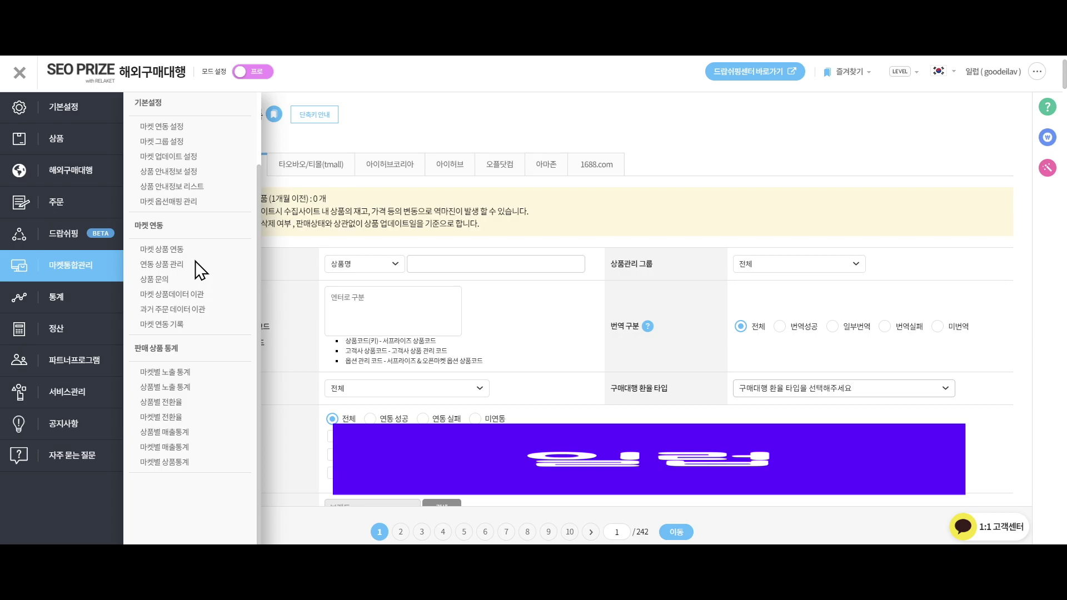
mouse_move(102, 245)
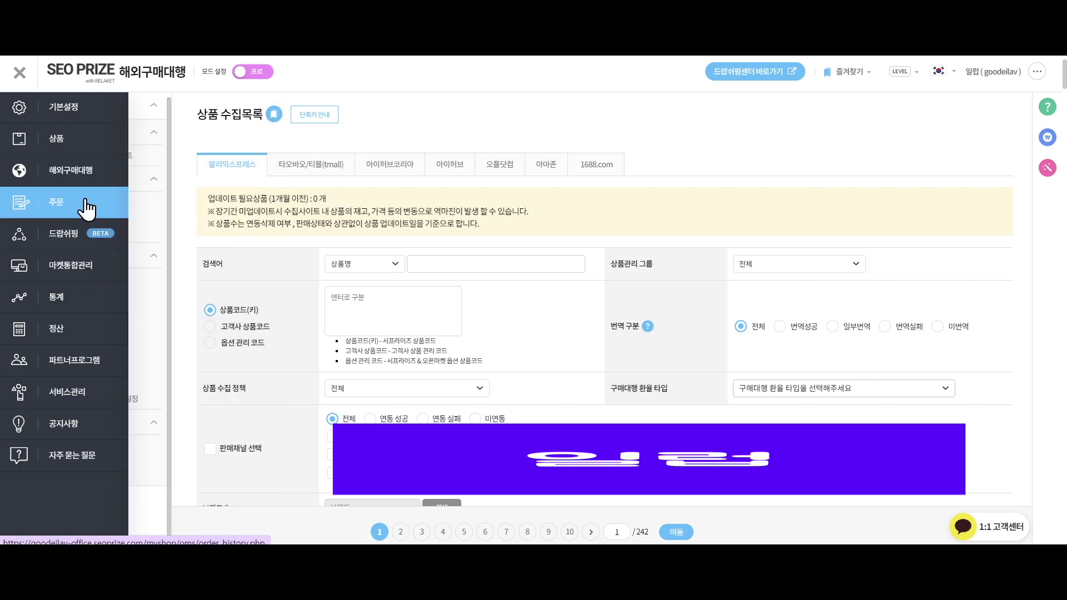
mouse_move(96, 163)
mouse_move(105, 146)
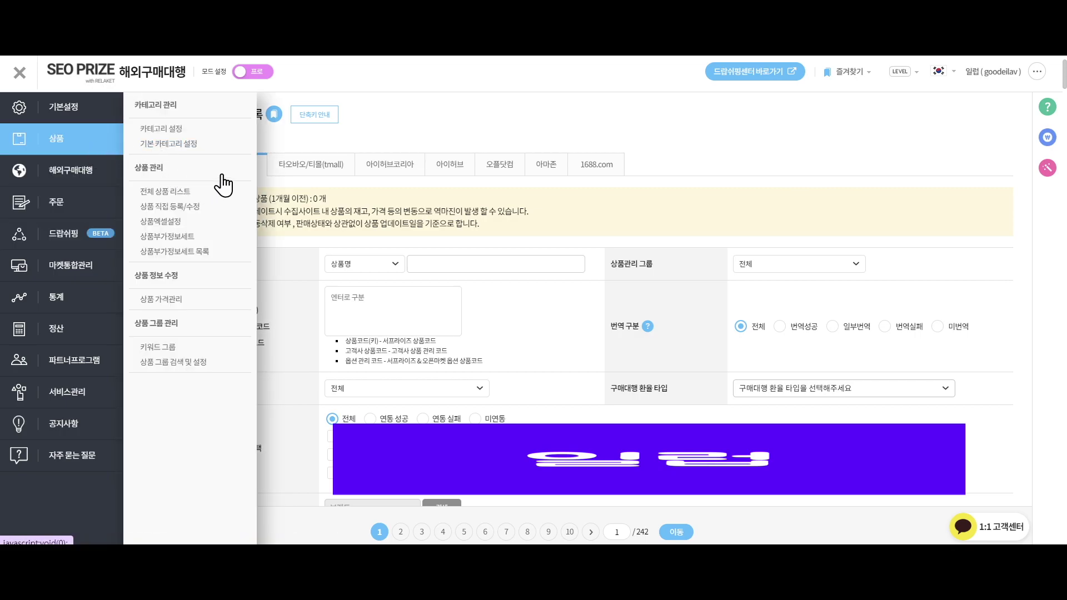
Step: Edit the 즐겨찾기 list and remove 마켓 상품 연동 from it
left_click(854, 80)
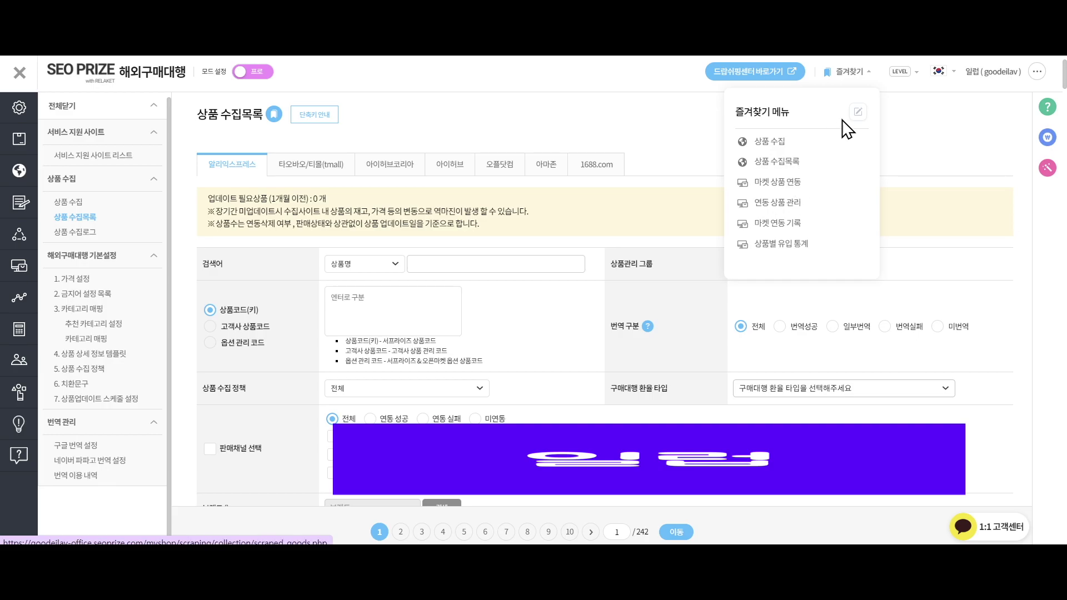
left_click(857, 113)
left_click(862, 184)
left_click(858, 112)
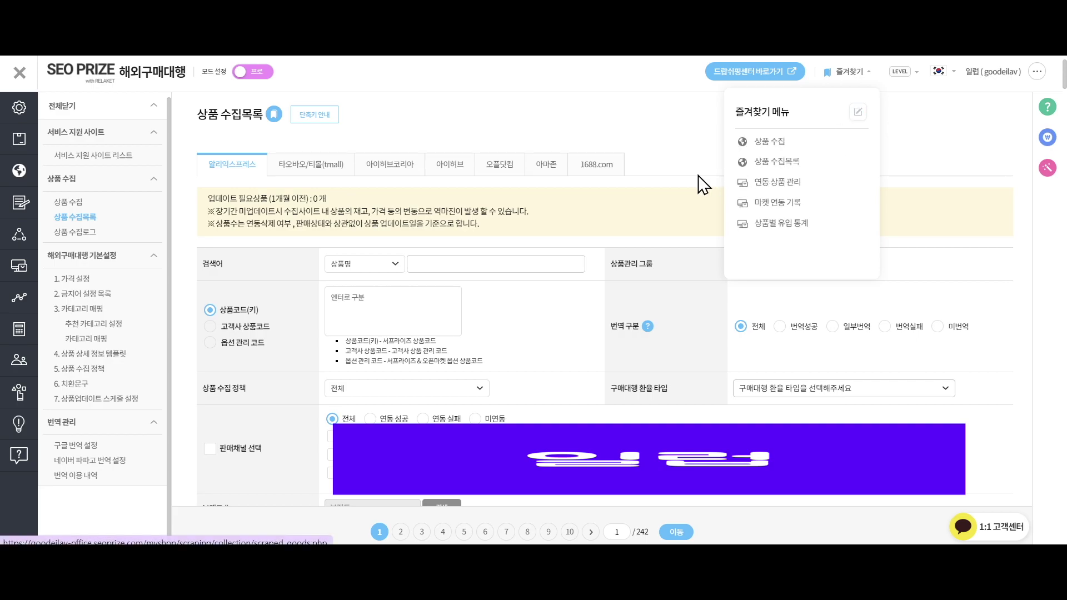